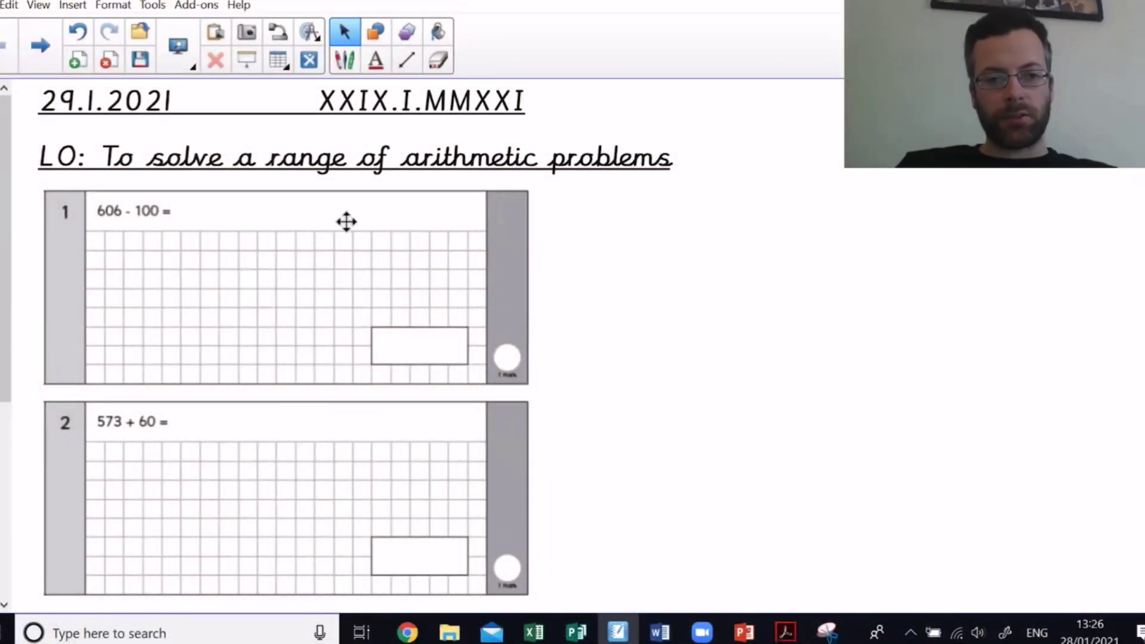
# With the pen, write 506 for question 1 and 513 for question 2, then go to the next page.
pyautogui.click(345, 59)
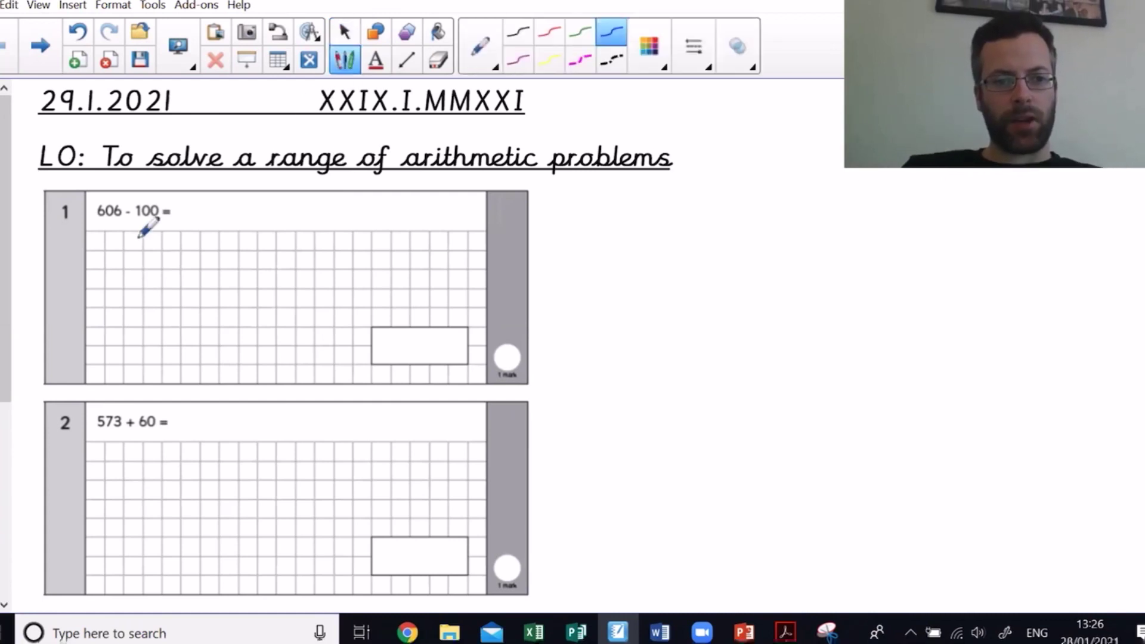
pyautogui.moveTo(94, 223)
pyautogui.mouseDown()
pyautogui.moveTo(107, 222)
pyautogui.moveTo(94, 265)
pyautogui.mouseUp()
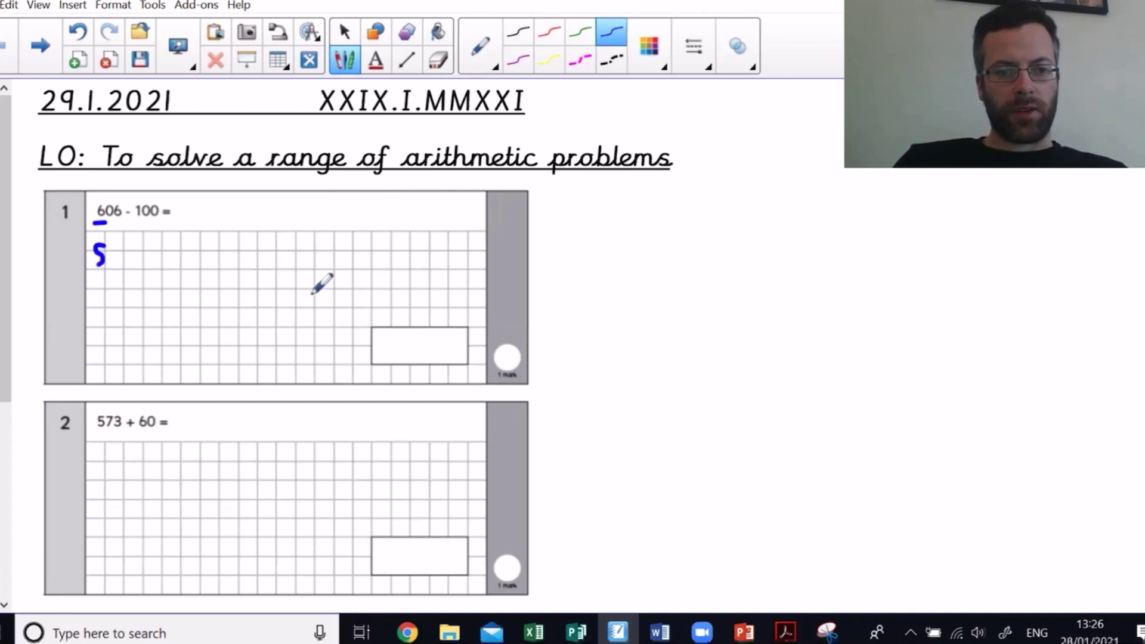
pyautogui.moveTo(369, 335)
pyautogui.mouseDown()
pyautogui.moveTo(372, 367)
pyautogui.moveTo(395, 326)
pyautogui.moveTo(431, 323)
pyautogui.mouseUp()
pyautogui.moveTo(434, 364); pyautogui.dragTo(437, 351)
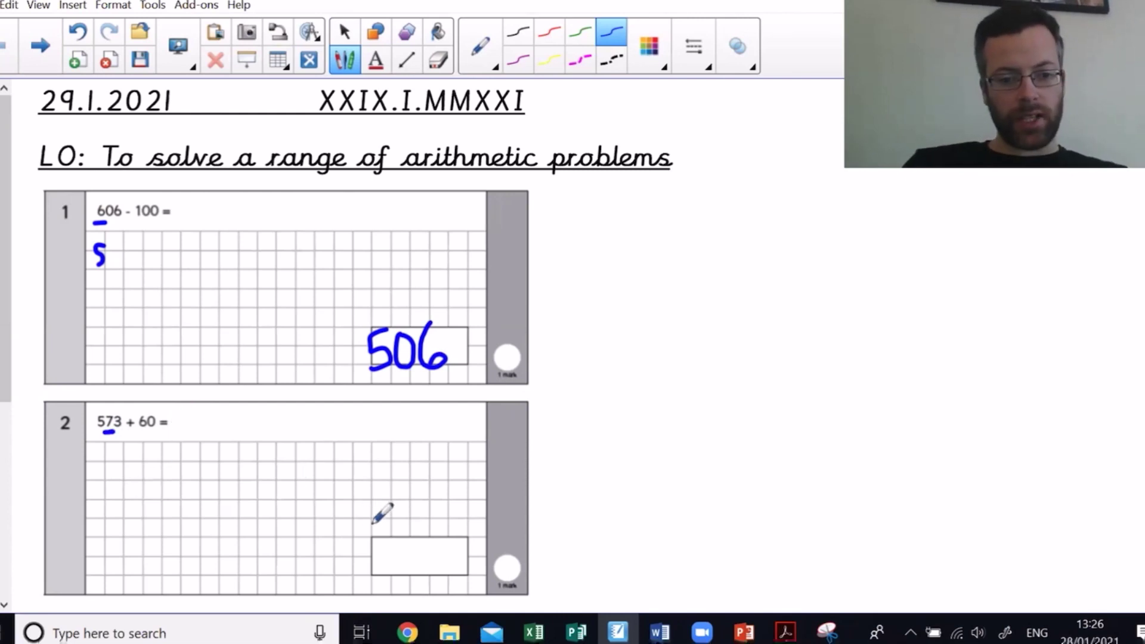
pyautogui.moveTo(399, 538)
pyautogui.mouseDown()
pyautogui.moveTo(375, 574)
pyautogui.moveTo(411, 573)
pyautogui.moveTo(442, 548)
pyautogui.moveTo(439, 567)
pyautogui.mouseUp()
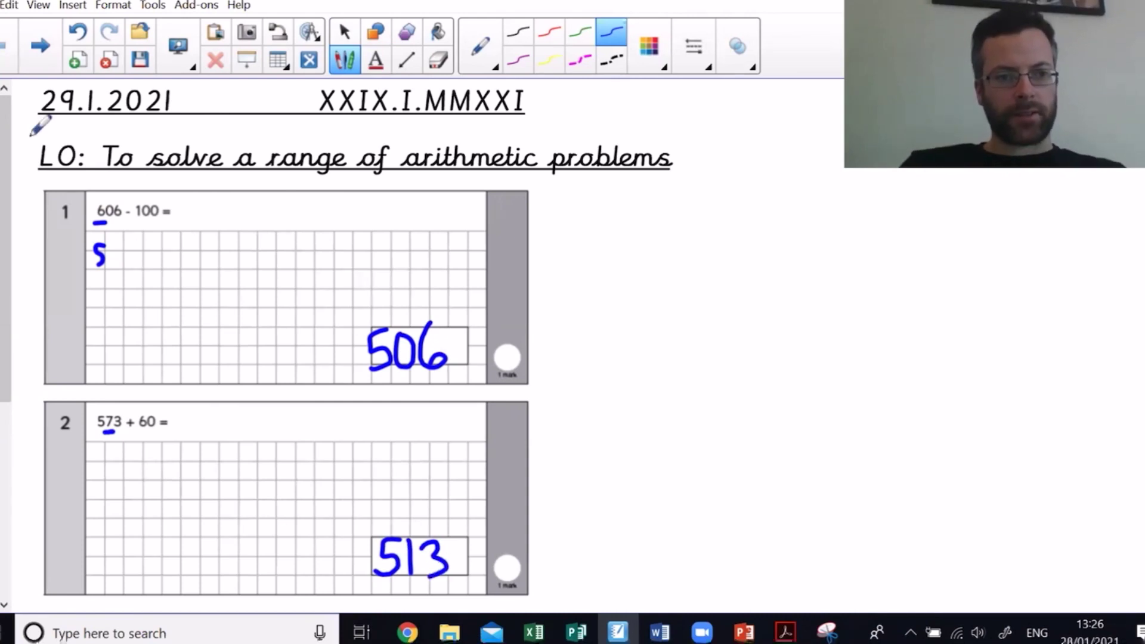
pyautogui.click(38, 54)
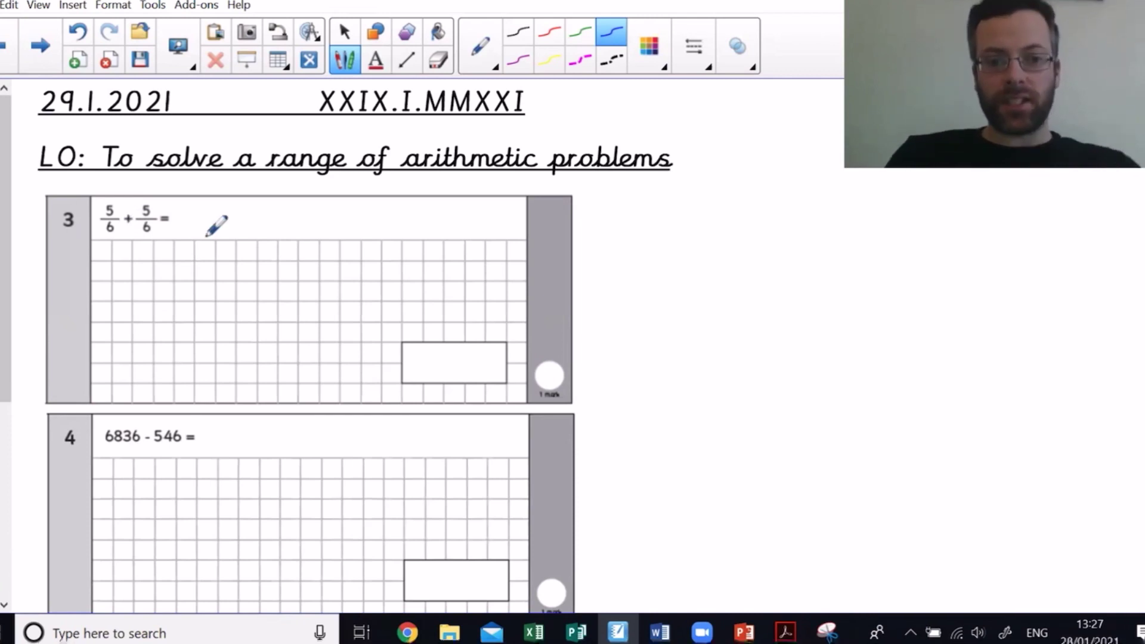
# Write 10/6 in question 3's answer box and start copying 6836 into the blank space.
pyautogui.moveTo(434, 328)
pyautogui.mouseDown()
pyautogui.moveTo(433, 350)
pyautogui.moveTo(461, 333)
pyautogui.mouseUp()
pyautogui.moveTo(422, 371)
pyautogui.mouseDown()
pyautogui.moveTo(466, 359)
pyautogui.moveTo(465, 389)
pyautogui.mouseUp()
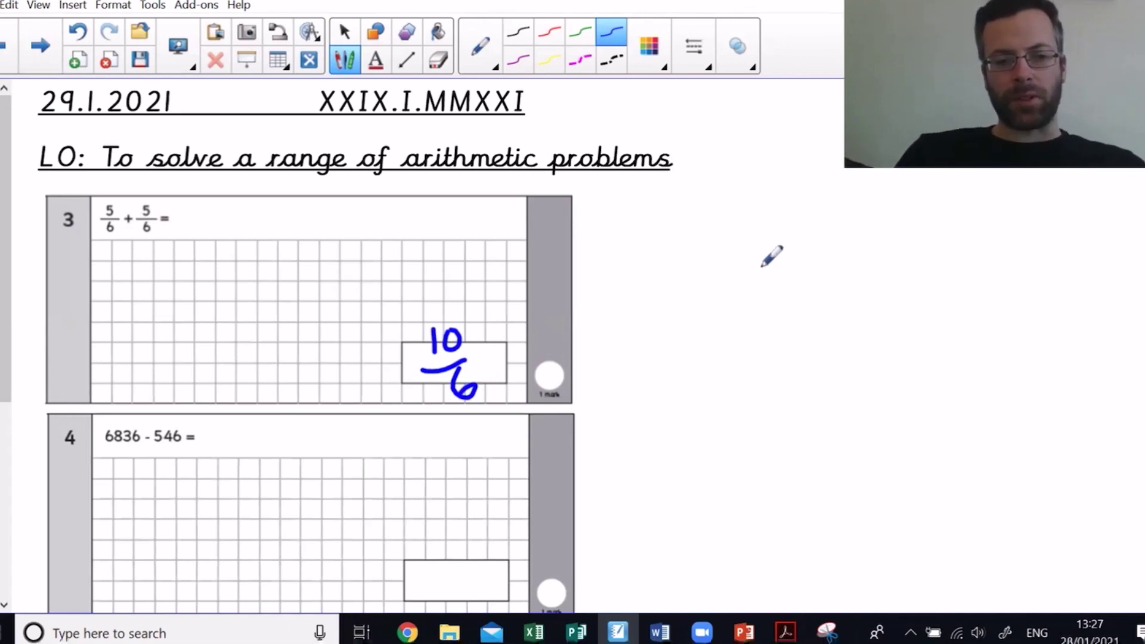
pyautogui.moveTo(775, 255); pyautogui.dragTo(767, 280)
pyautogui.moveTo(817, 253)
pyautogui.mouseDown()
pyautogui.moveTo(834, 275)
pyautogui.moveTo(827, 303)
pyautogui.mouseUp()
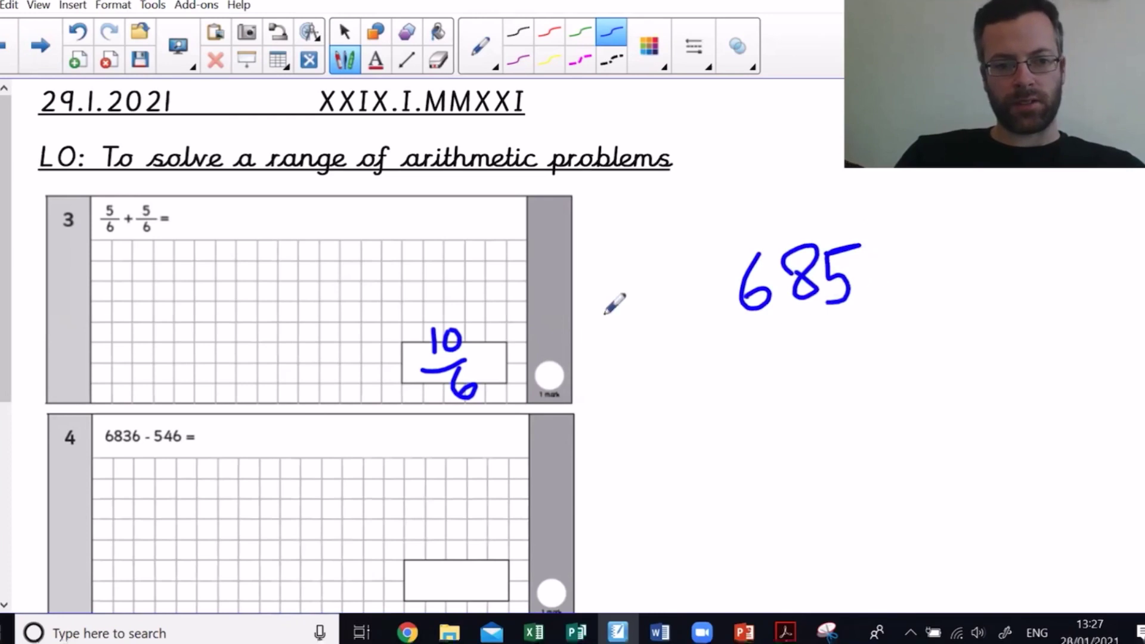
# Undo the miswritten digits, rewrite 6836, and set out minus 546 with an answer line.
pyautogui.click(78, 31)
pyautogui.moveTo(795, 271)
pyautogui.mouseDown()
pyautogui.moveTo(797, 316)
pyautogui.moveTo(789, 291)
pyautogui.moveTo(835, 269)
pyautogui.moveTo(822, 305)
pyautogui.mouseUp()
pyautogui.moveTo(874, 257); pyautogui.dragTo(860, 288)
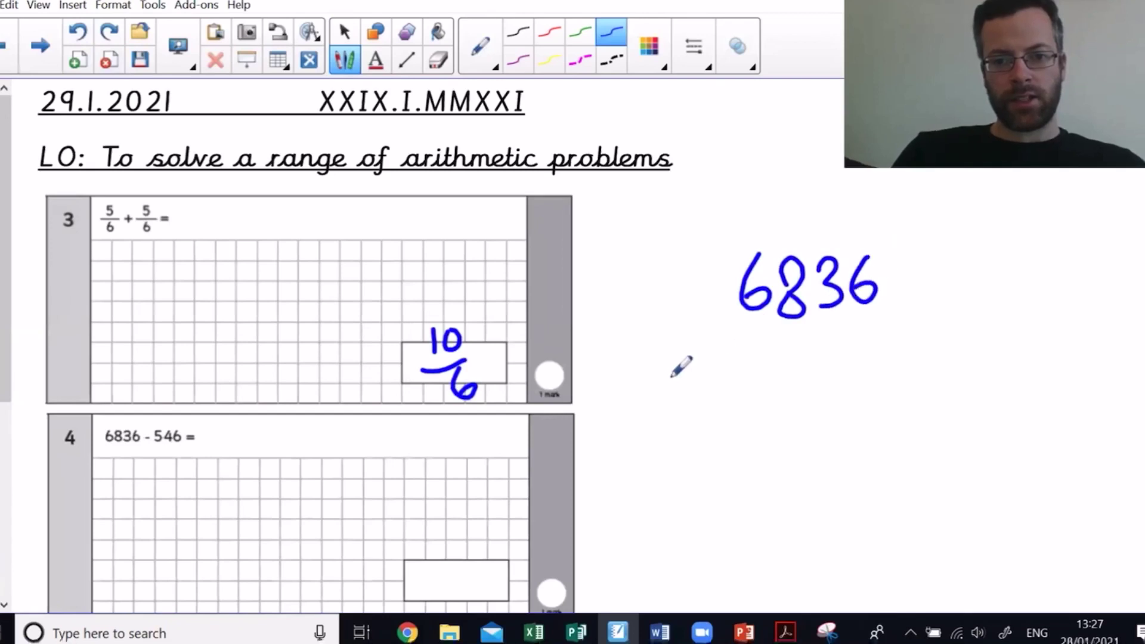
pyautogui.moveTo(667, 375); pyautogui.dragTo(687, 376)
pyautogui.moveTo(790, 338); pyautogui.dragTo(777, 373)
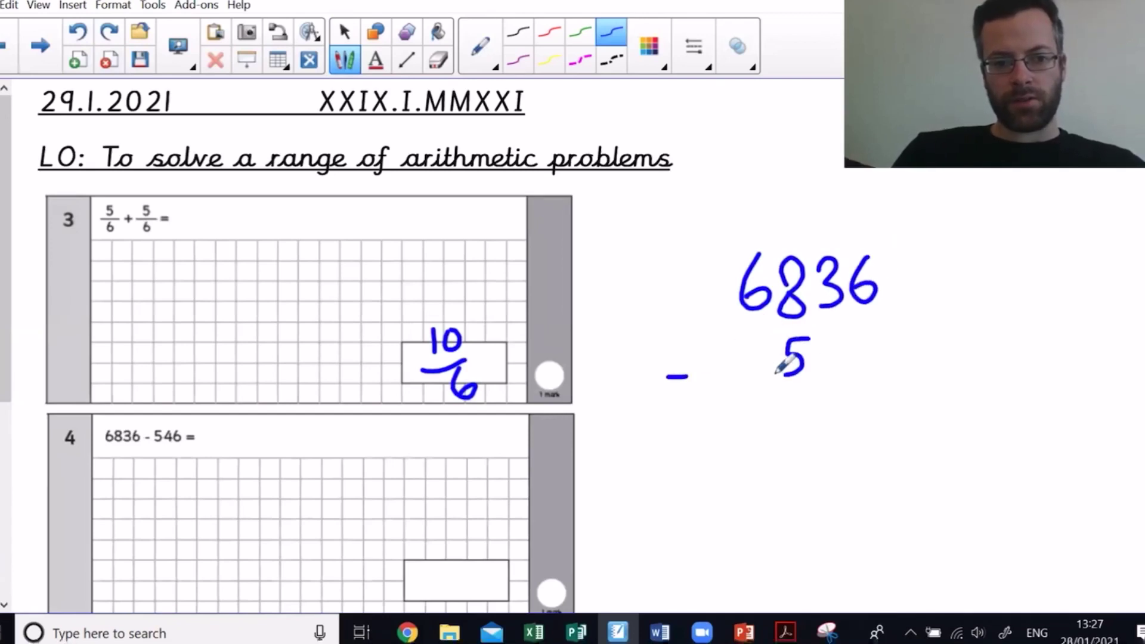
pyautogui.moveTo(835, 335)
pyautogui.mouseDown()
pyautogui.moveTo(830, 370)
pyautogui.moveTo(859, 336)
pyautogui.moveTo(866, 360)
pyautogui.mouseUp()
pyautogui.moveTo(717, 412)
pyautogui.mouseDown()
pyautogui.moveTo(889, 379)
pyautogui.moveTo(955, 385)
pyautogui.mouseUp()
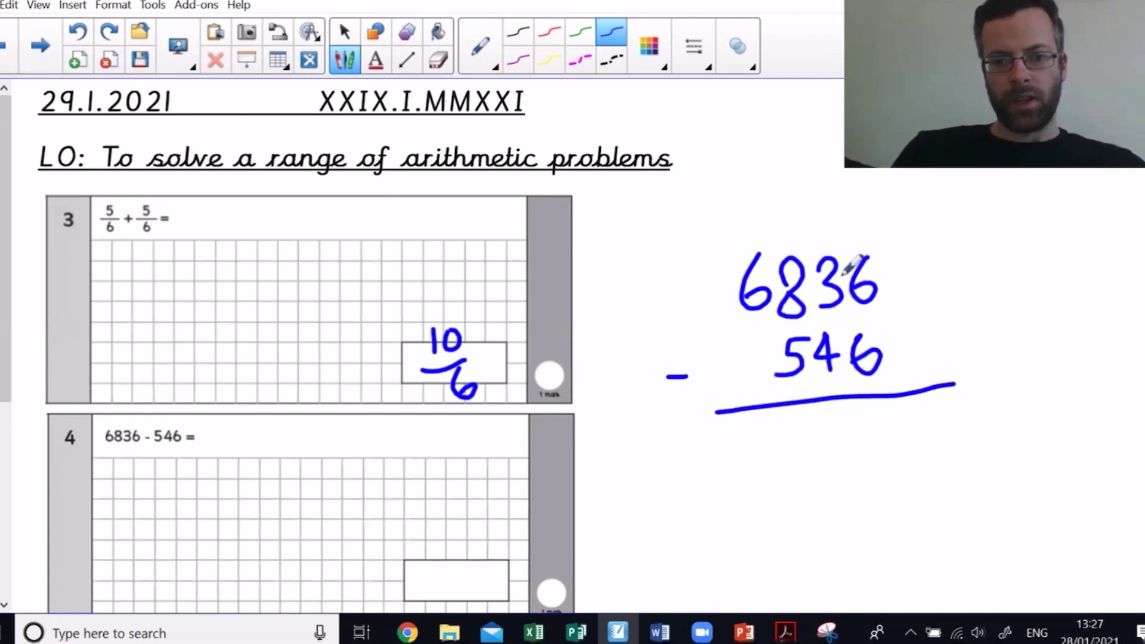
# Exchange a hundred and write the underlined answer 6290, then go to the next page.
pyautogui.moveTo(882, 415)
pyautogui.mouseDown()
pyautogui.moveTo(896, 441)
pyautogui.moveTo(882, 414)
pyautogui.mouseUp()
pyautogui.moveTo(786, 327); pyautogui.dragTo(798, 233)
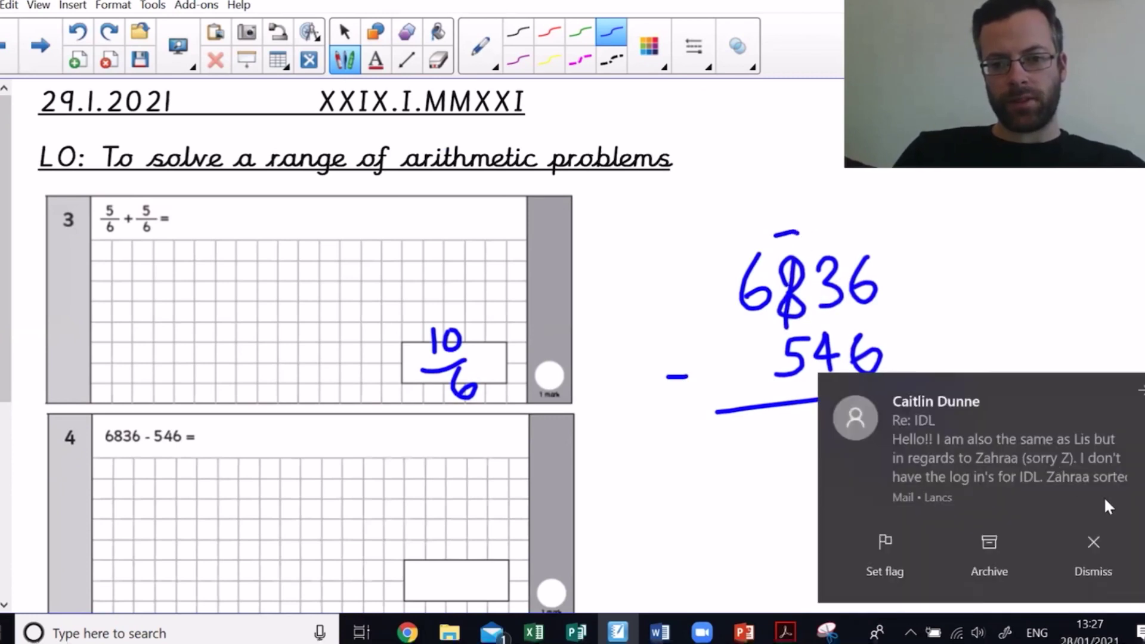
pyautogui.click(1093, 542)
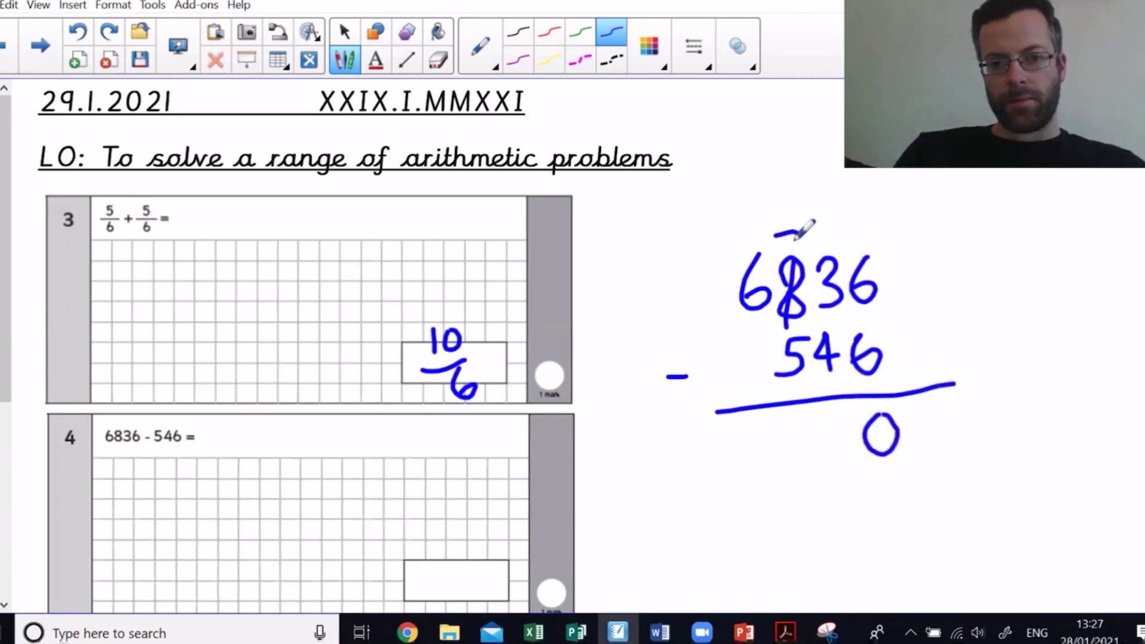
pyautogui.moveTo(799, 233)
pyautogui.mouseDown()
pyautogui.moveTo(796, 246)
pyautogui.moveTo(812, 256)
pyautogui.mouseUp()
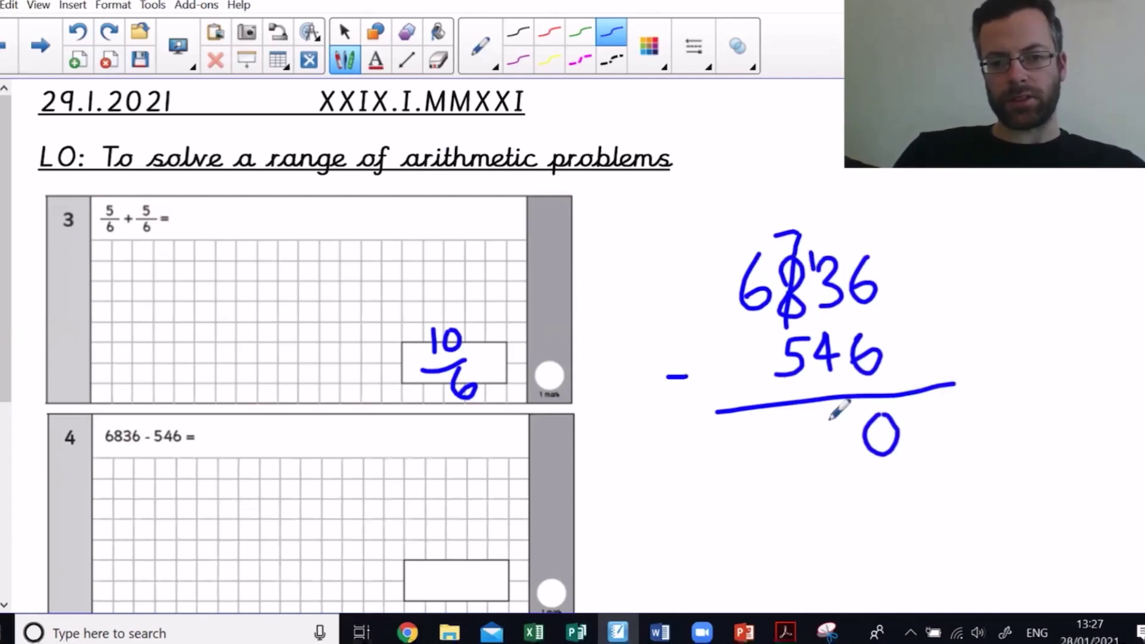
pyautogui.moveTo(850, 417); pyautogui.dragTo(847, 454)
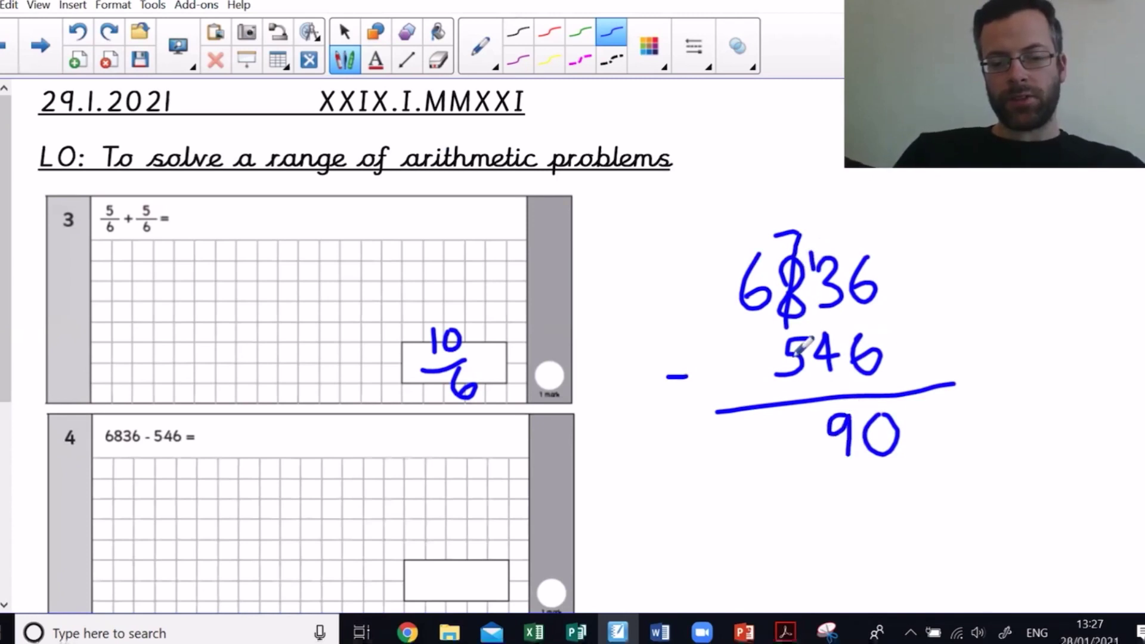
pyautogui.moveTo(789, 432)
pyautogui.mouseDown()
pyautogui.moveTo(796, 455)
pyautogui.moveTo(821, 457)
pyautogui.mouseUp()
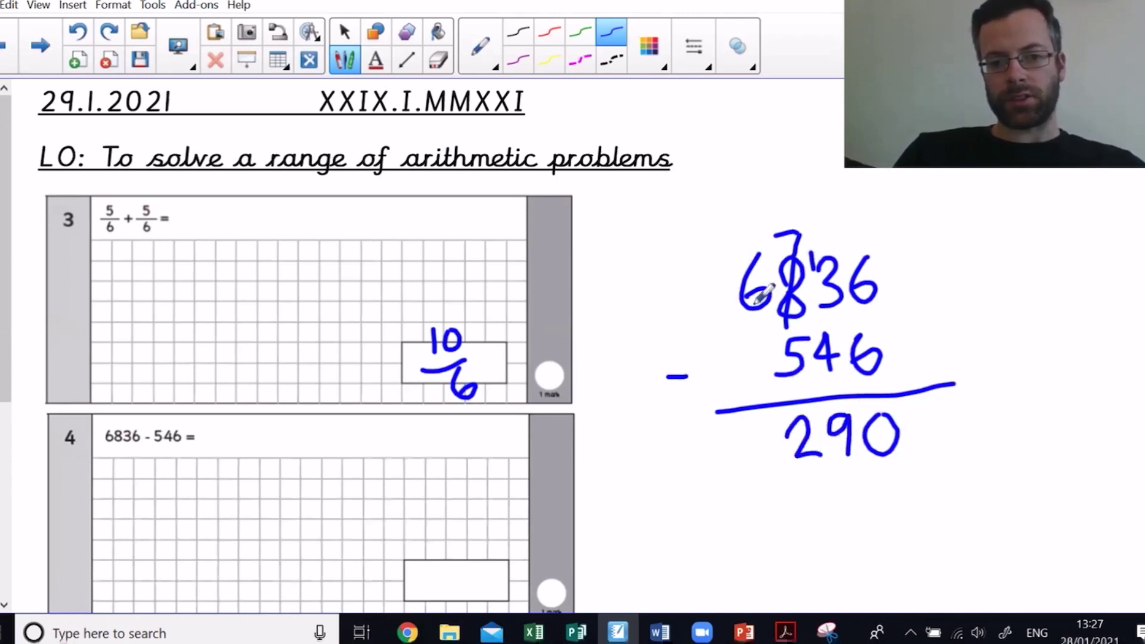
pyautogui.moveTo(764, 419)
pyautogui.mouseDown()
pyautogui.moveTo(764, 462)
pyautogui.moveTo(738, 451)
pyautogui.mouseUp()
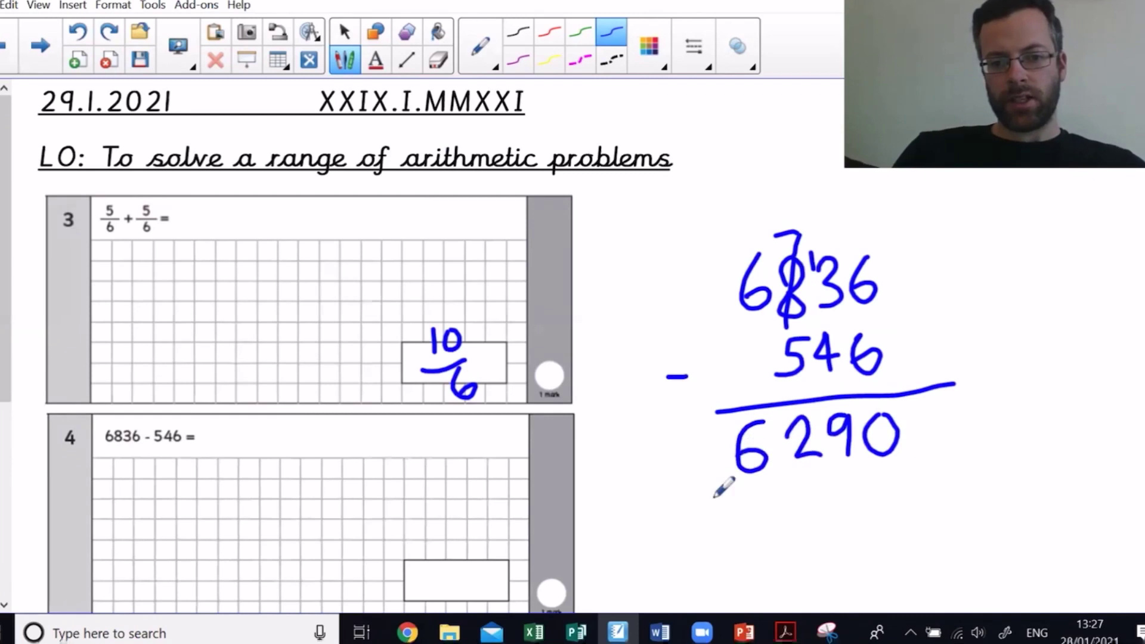
pyautogui.moveTo(715, 496); pyautogui.dragTo(957, 460)
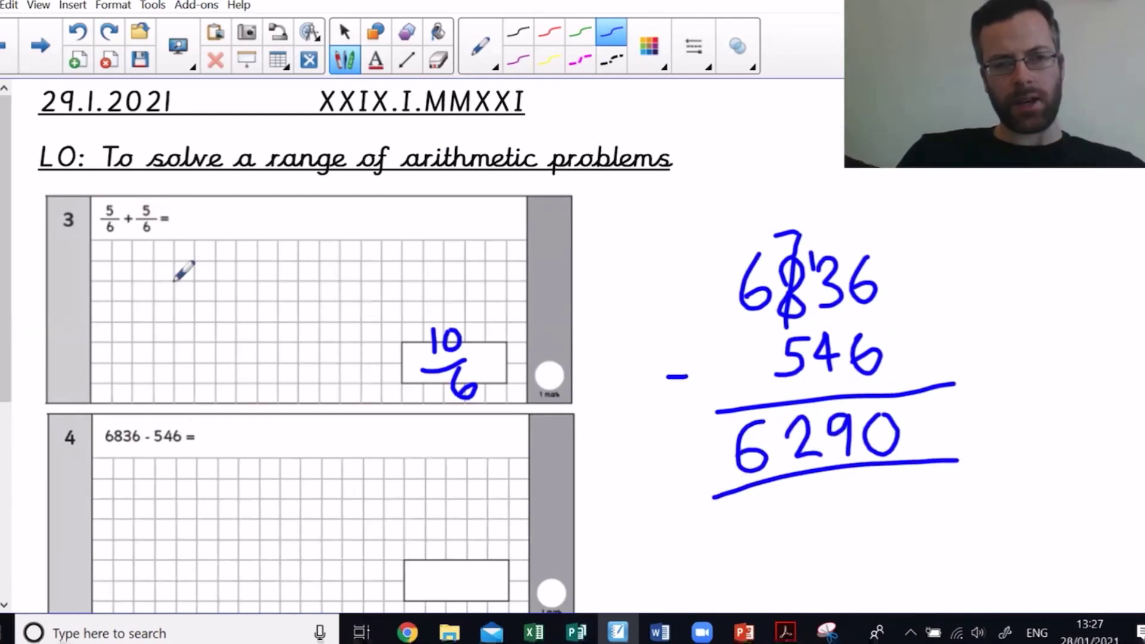
pyautogui.click(39, 43)
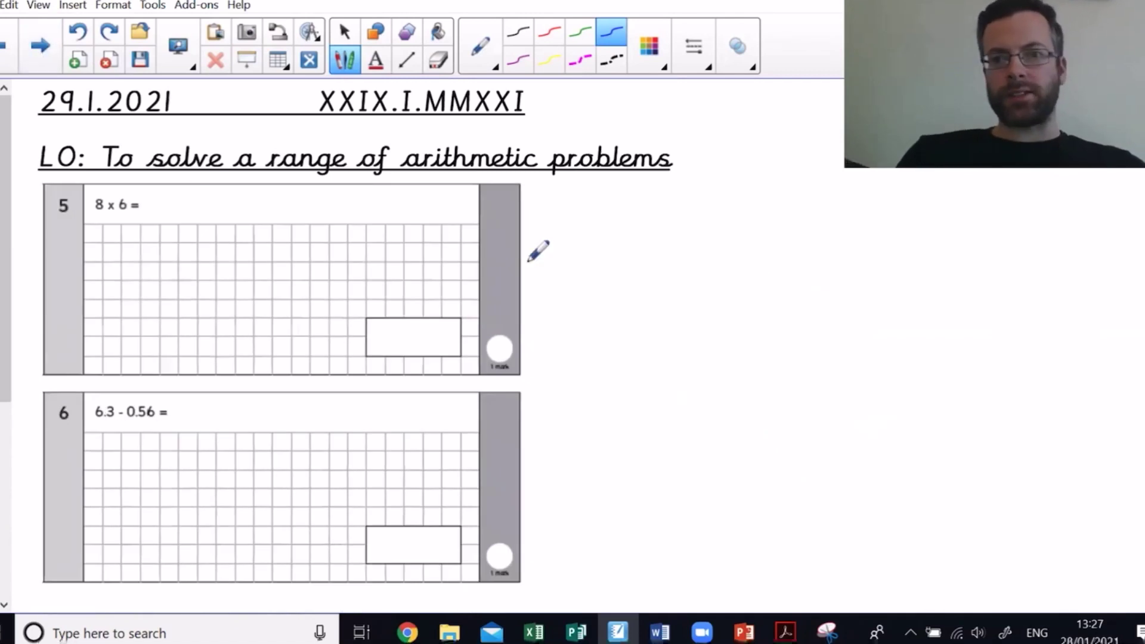
# Write 48 for question 5 and draw a number line from 6.3 with jumps −0.3 and −0.2 to 5.8.
pyautogui.moveTo(393, 319)
pyautogui.mouseDown()
pyautogui.moveTo(409, 342)
pyautogui.moveTo(394, 358)
pyautogui.moveTo(433, 320)
pyautogui.mouseUp()
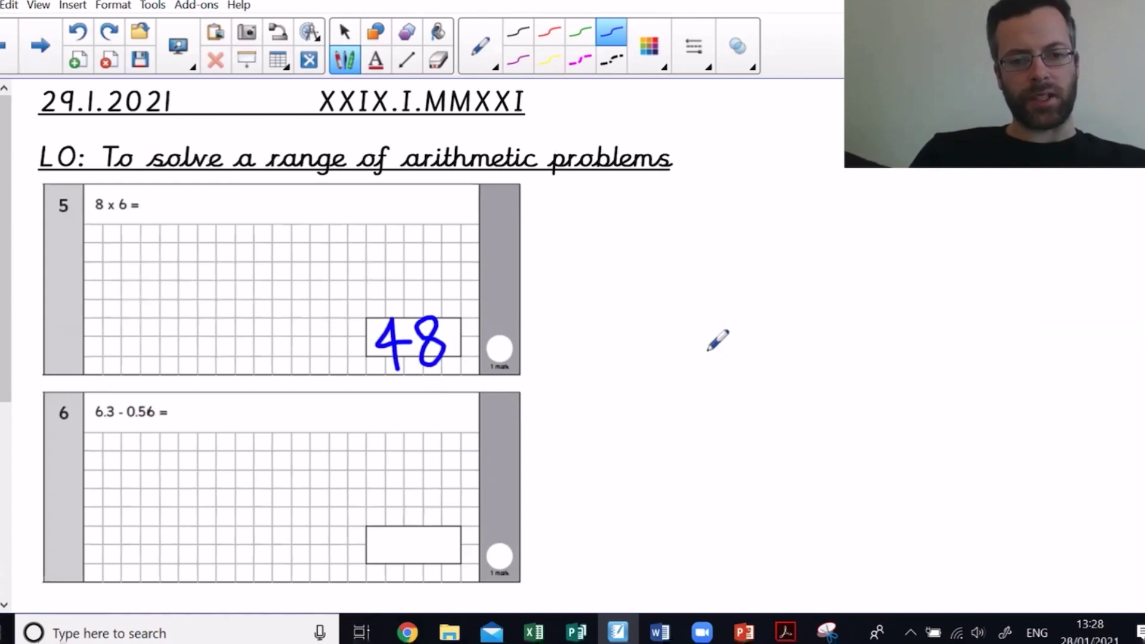
pyautogui.moveTo(1008, 314)
pyautogui.mouseDown()
pyautogui.moveTo(988, 345)
pyautogui.moveTo(1036, 322)
pyautogui.moveTo(1028, 360)
pyautogui.mouseUp()
pyautogui.click(1022, 356)
pyautogui.moveTo(1017, 307); pyautogui.dragTo(927, 310)
pyautogui.moveTo(936, 247)
pyautogui.mouseDown()
pyautogui.moveTo(967, 234)
pyautogui.moveTo(1008, 247)
pyautogui.mouseUp()
pyautogui.moveTo(908, 324)
pyautogui.mouseDown()
pyautogui.moveTo(897, 343)
pyautogui.moveTo(790, 305)
pyautogui.mouseUp()
pyautogui.moveTo(802, 253)
pyautogui.mouseDown()
pyautogui.moveTo(842, 238)
pyautogui.moveTo(877, 251)
pyautogui.mouseUp()
pyautogui.click(855, 245)
pyautogui.moveTo(764, 327)
pyautogui.mouseDown()
pyautogui.moveTo(775, 345)
pyautogui.moveTo(802, 343)
pyautogui.moveTo(811, 325)
pyautogui.moveTo(778, 299)
pyautogui.moveTo(697, 307)
pyautogui.mouseUp()
# Add the −0.06 jump, write and box the result 5.74, then go to the next page.
pyautogui.moveTo(685, 234)
pyautogui.mouseDown()
pyautogui.moveTo(682, 251)
pyautogui.moveTo(686, 234)
pyautogui.moveTo(718, 253)
pyautogui.moveTo(727, 240)
pyautogui.mouseUp()
pyautogui.click(705, 247)
pyautogui.moveTo(742, 222); pyautogui.dragTo(739, 246)
pyautogui.moveTo(655, 253); pyautogui.dragTo(662, 252)
pyautogui.moveTo(639, 324); pyautogui.dragTo(617, 357)
pyautogui.click(654, 356)
pyautogui.moveTo(667, 327); pyautogui.dragTo(674, 354)
pyautogui.moveTo(715, 320)
pyautogui.mouseDown()
pyautogui.moveTo(705, 340)
pyautogui.moveTo(726, 341)
pyautogui.moveTo(709, 356)
pyautogui.mouseUp()
pyautogui.moveTo(591, 381)
pyautogui.mouseDown()
pyautogui.moveTo(709, 376)
pyautogui.moveTo(726, 307)
pyautogui.moveTo(669, 304)
pyautogui.moveTo(591, 331)
pyautogui.moveTo(597, 377)
pyautogui.mouseUp()
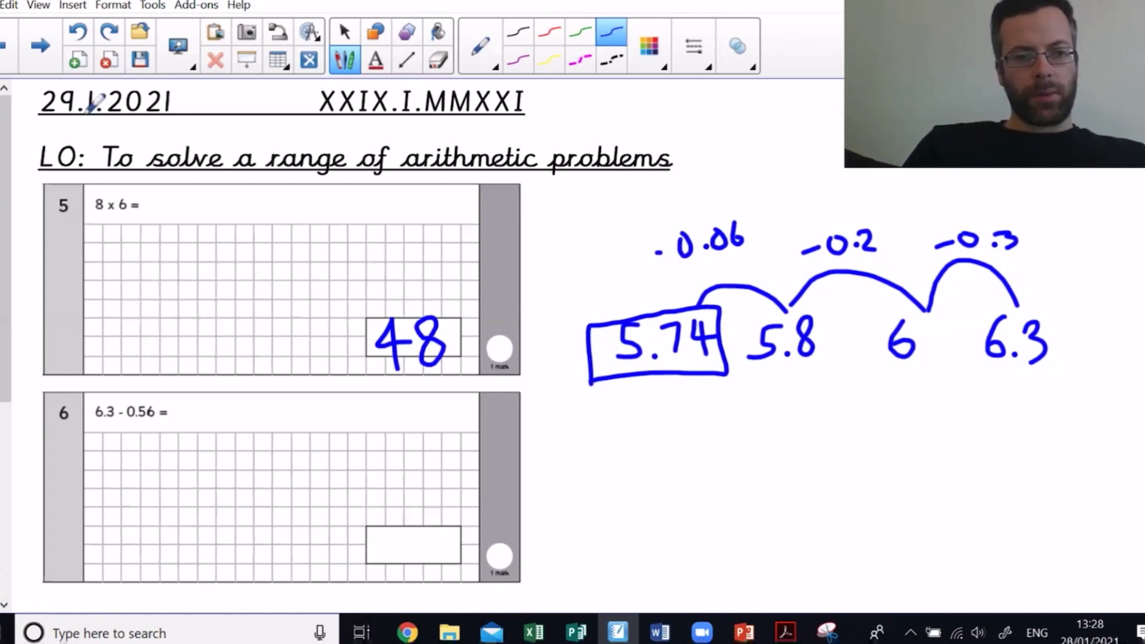
pyautogui.click(40, 45)
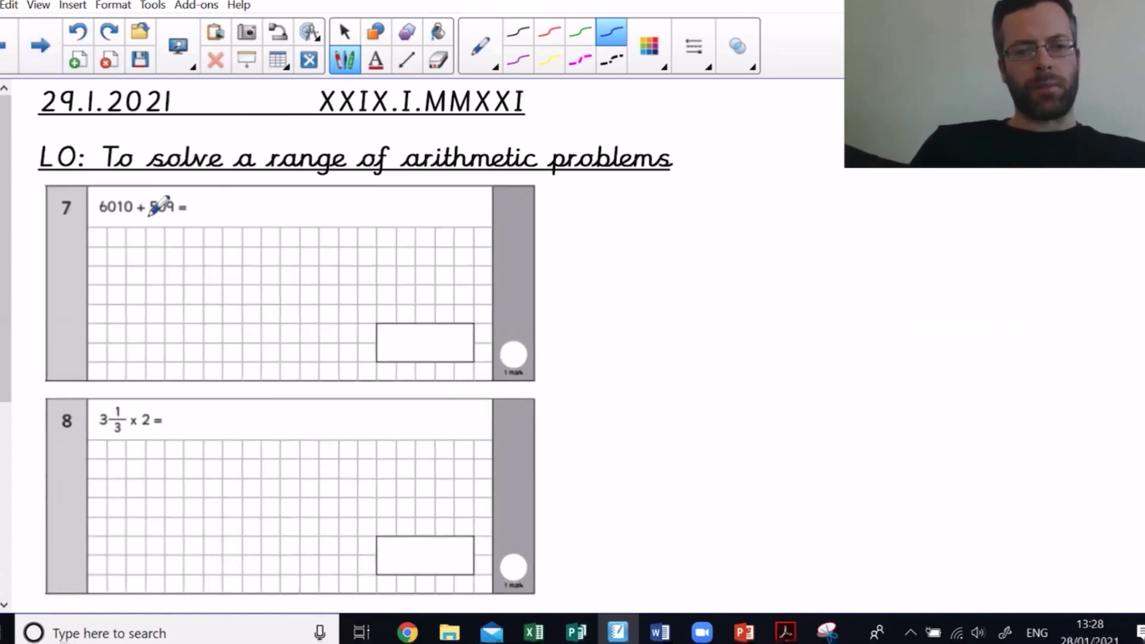
# Mark the digits of 6010 and write 6519 as question 7's answer.
pyautogui.moveTo(108, 214); pyautogui.dragTo(132, 214)
pyautogui.moveTo(170, 266)
pyautogui.mouseDown()
pyautogui.moveTo(165, 307)
pyautogui.moveTo(161, 284)
pyautogui.moveTo(203, 258)
pyautogui.moveTo(186, 265)
pyautogui.moveTo(192, 306)
pyautogui.mouseUp()
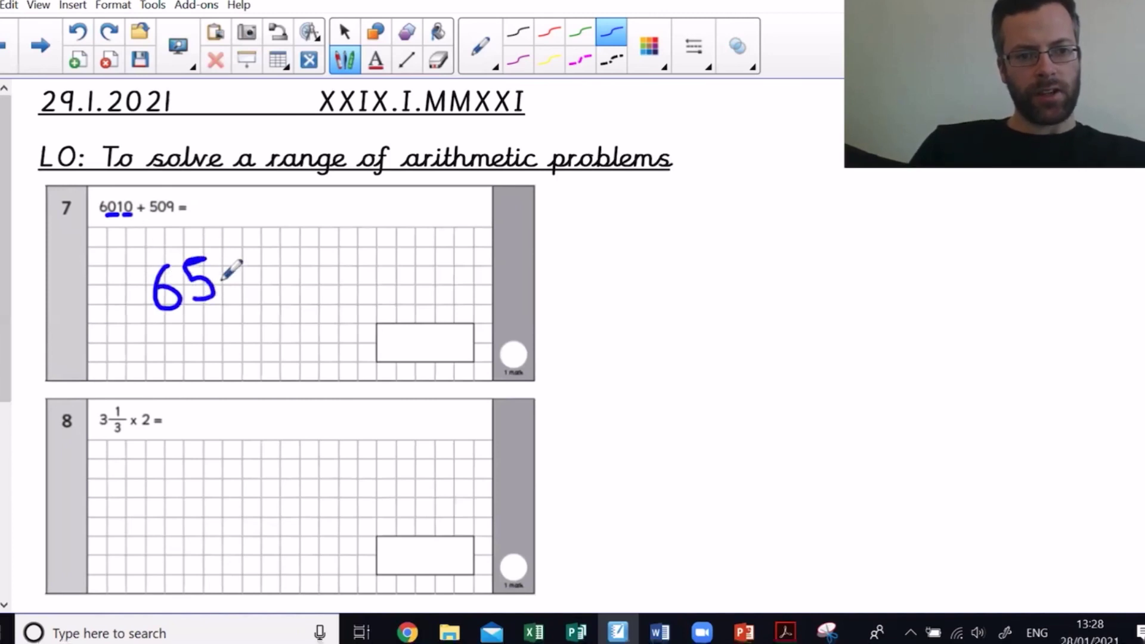
pyautogui.moveTo(222, 258); pyautogui.dragTo(241, 320)
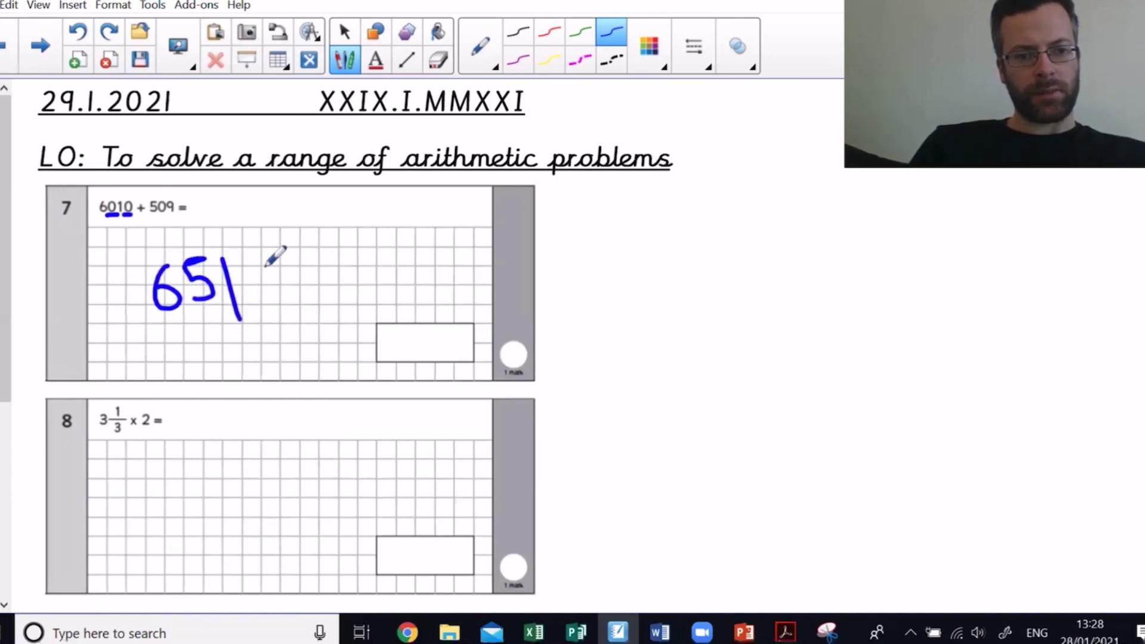
pyautogui.moveTo(271, 260); pyautogui.dragTo(274, 309)
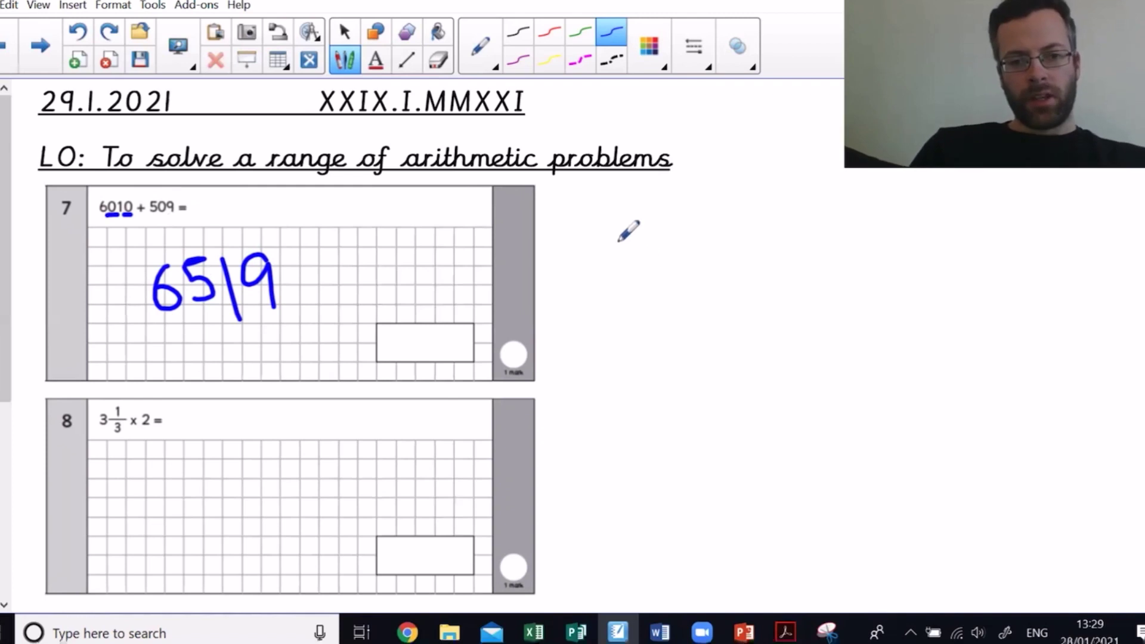
# Copy 3 1/3 × 2 from question 8 into the blank space.
pyautogui.moveTo(596, 241); pyautogui.dragTo(611, 290)
pyautogui.moveTo(646, 231)
pyautogui.mouseDown()
pyautogui.moveTo(636, 260)
pyautogui.moveTo(665, 253)
pyautogui.mouseUp()
pyautogui.moveTo(655, 268); pyautogui.dragTo(657, 290)
pyautogui.moveTo(717, 247)
pyautogui.mouseDown()
pyautogui.moveTo(732, 258)
pyautogui.moveTo(719, 268)
pyautogui.mouseUp()
pyautogui.moveTo(758, 235)
pyautogui.mouseDown()
pyautogui.moveTo(781, 242)
pyautogui.moveTo(803, 276)
pyautogui.mouseUp()
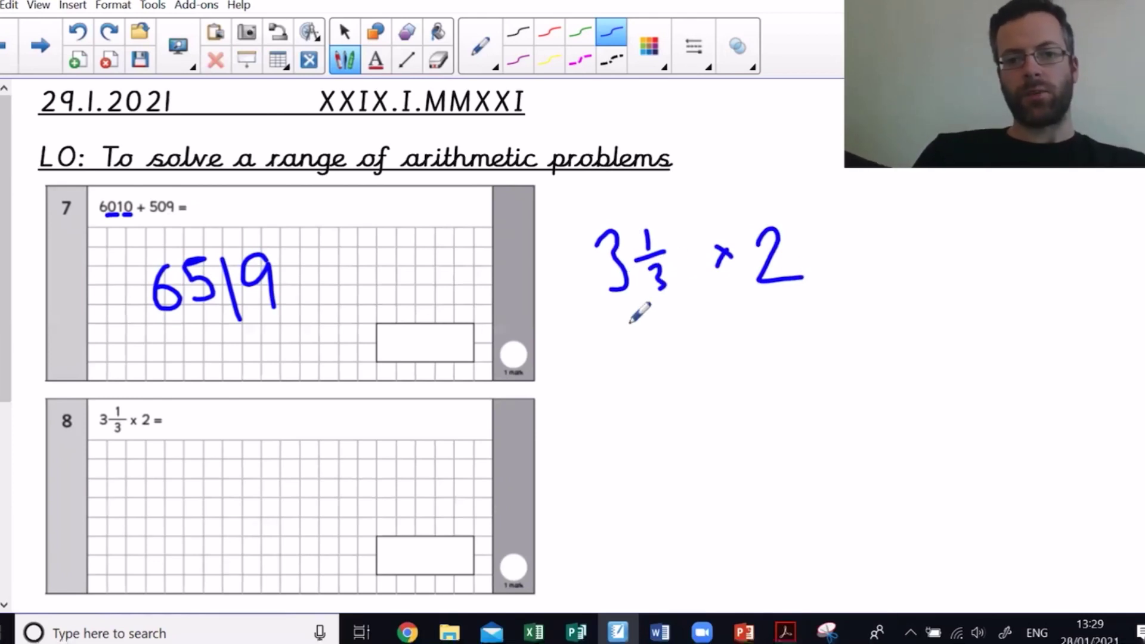
# Write the working 10/3 × 2/1 = 20/3 under the mixed-number sum.
pyautogui.moveTo(622, 357)
pyautogui.mouseDown()
pyautogui.moveTo(621, 379)
pyautogui.moveTo(648, 358)
pyautogui.mouseUp()
pyautogui.moveTo(613, 395)
pyautogui.mouseDown()
pyautogui.moveTo(654, 393)
pyautogui.moveTo(631, 442)
pyautogui.mouseUp()
pyautogui.moveTo(696, 387)
pyautogui.mouseDown()
pyautogui.moveTo(711, 404)
pyautogui.moveTo(695, 410)
pyautogui.mouseUp()
pyautogui.moveTo(750, 365)
pyautogui.mouseDown()
pyautogui.moveTo(784, 395)
pyautogui.moveTo(762, 445)
pyautogui.mouseUp()
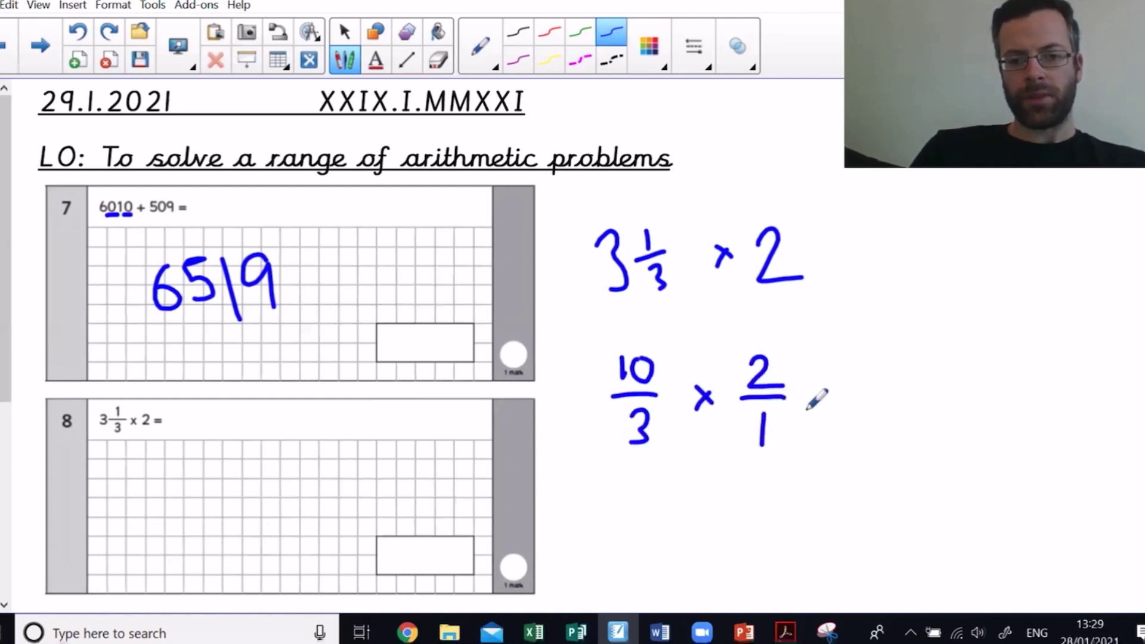
pyautogui.moveTo(816, 391); pyautogui.dragTo(829, 391)
pyautogui.moveTo(881, 358)
pyautogui.mouseDown()
pyautogui.moveTo(912, 382)
pyautogui.moveTo(945, 362)
pyautogui.moveTo(931, 349)
pyautogui.mouseUp()
pyautogui.moveTo(872, 404); pyautogui.dragTo(964, 380)
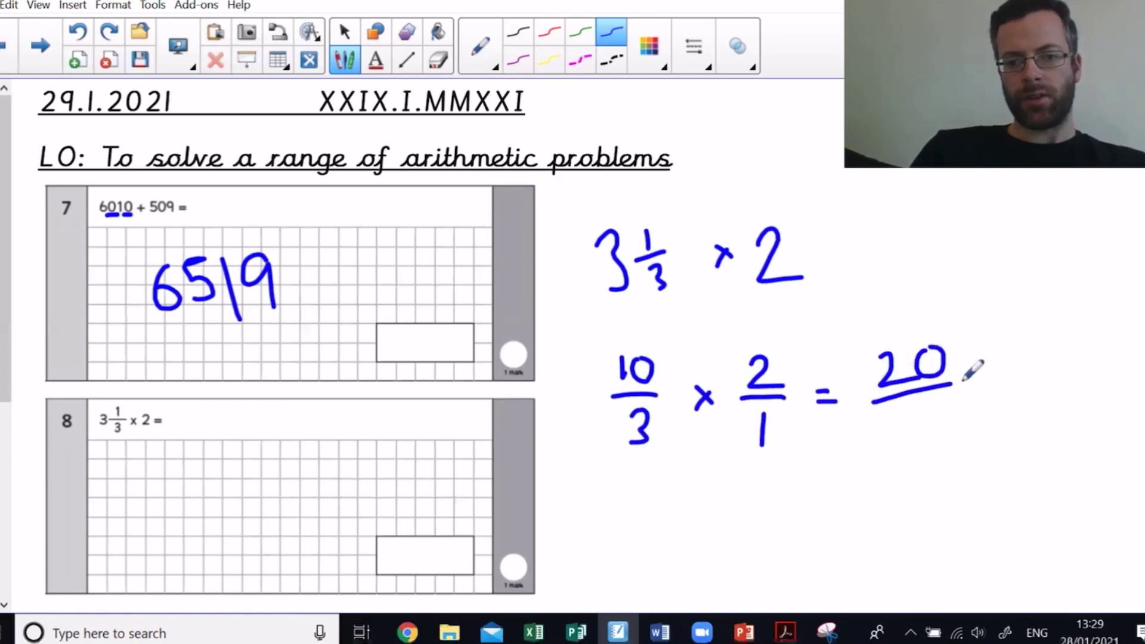
pyautogui.moveTo(912, 409); pyautogui.dragTo(913, 439)
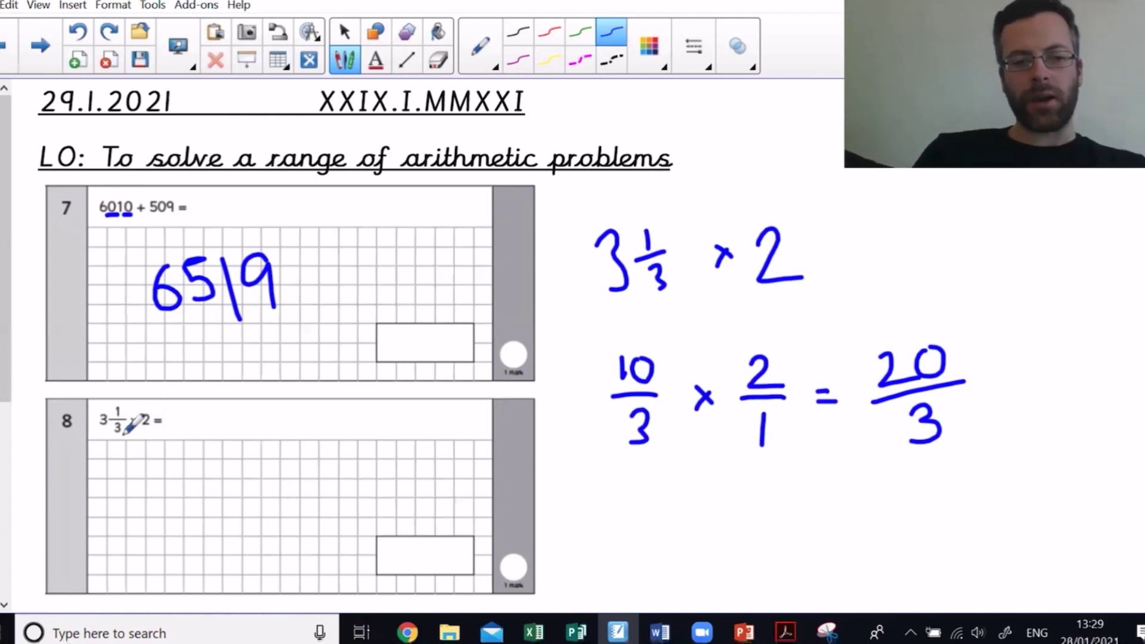
# Write 6 2/3 in question 8's grid, circle the working, and go to the next page.
pyautogui.moveTo(132, 470); pyautogui.dragTo(134, 484)
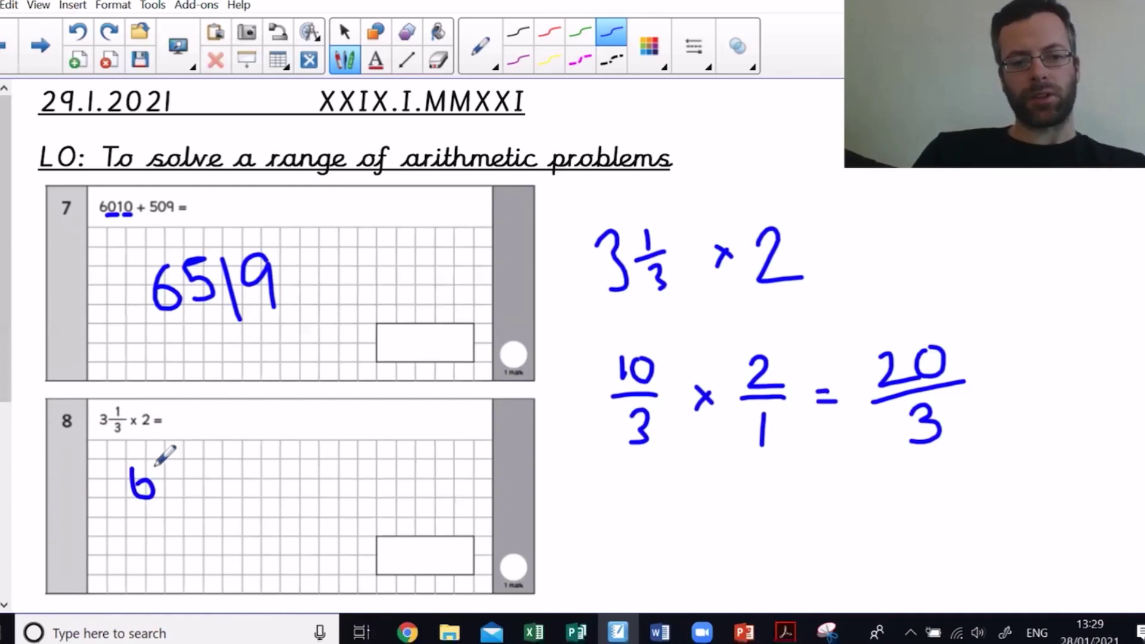
pyautogui.moveTo(156, 465)
pyautogui.mouseDown()
pyautogui.moveTo(179, 472)
pyautogui.moveTo(181, 499)
pyautogui.mouseUp()
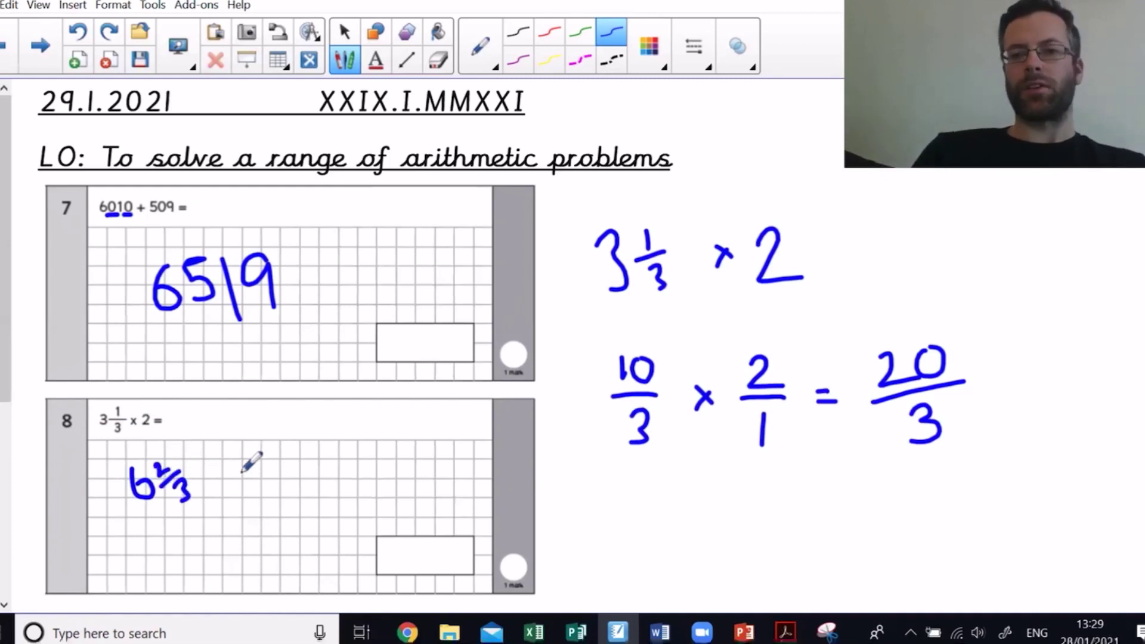
pyautogui.moveTo(741, 187)
pyautogui.mouseDown()
pyautogui.moveTo(630, 192)
pyautogui.moveTo(567, 240)
pyautogui.moveTo(581, 413)
pyautogui.moveTo(700, 520)
pyautogui.moveTo(870, 503)
pyautogui.moveTo(983, 450)
pyautogui.moveTo(961, 294)
pyautogui.moveTo(834, 206)
pyautogui.moveTo(731, 187)
pyautogui.mouseUp()
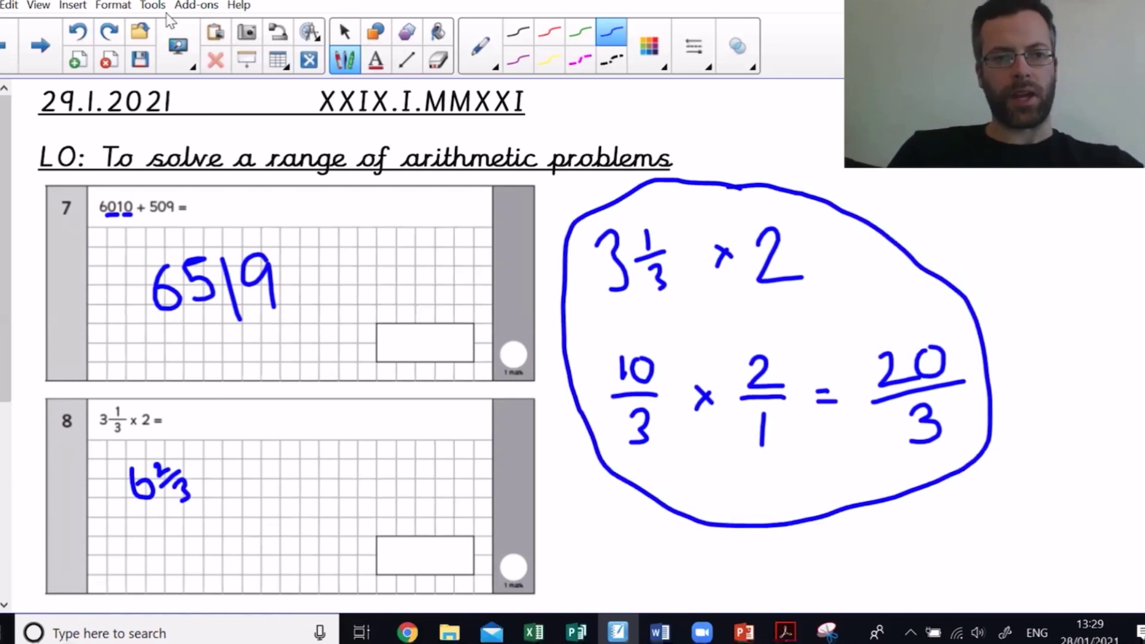
pyautogui.click(43, 47)
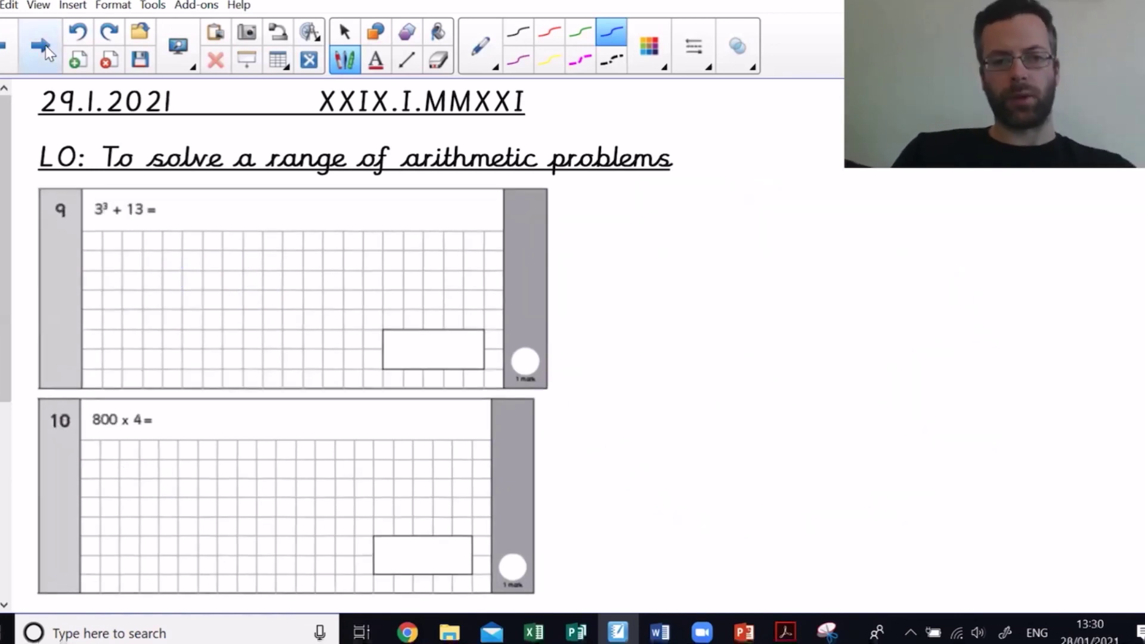
# Write 3³+13 in question 9's grid with 3x3x3 and 9 beneath it.
pyautogui.moveTo(113, 268)
pyautogui.mouseDown()
pyautogui.moveTo(137, 279)
pyautogui.moveTo(129, 320)
pyautogui.mouseUp()
pyautogui.moveTo(151, 249)
pyautogui.mouseDown()
pyautogui.moveTo(153, 273)
pyautogui.moveTo(205, 273)
pyautogui.moveTo(206, 292)
pyautogui.mouseUp()
pyautogui.moveTo(190, 287)
pyautogui.mouseDown()
pyautogui.moveTo(219, 273)
pyautogui.moveTo(239, 290)
pyautogui.mouseUp()
pyautogui.moveTo(250, 239)
pyautogui.mouseDown()
pyautogui.moveTo(269, 252)
pyautogui.moveTo(261, 286)
pyautogui.mouseUp()
pyautogui.moveTo(115, 349)
pyautogui.mouseDown()
pyautogui.moveTo(130, 358)
pyautogui.moveTo(118, 370)
pyautogui.moveTo(149, 370)
pyautogui.moveTo(135, 371)
pyautogui.moveTo(226, 332)
pyautogui.moveTo(206, 358)
pyautogui.mouseUp()
pyautogui.click(159, 335)
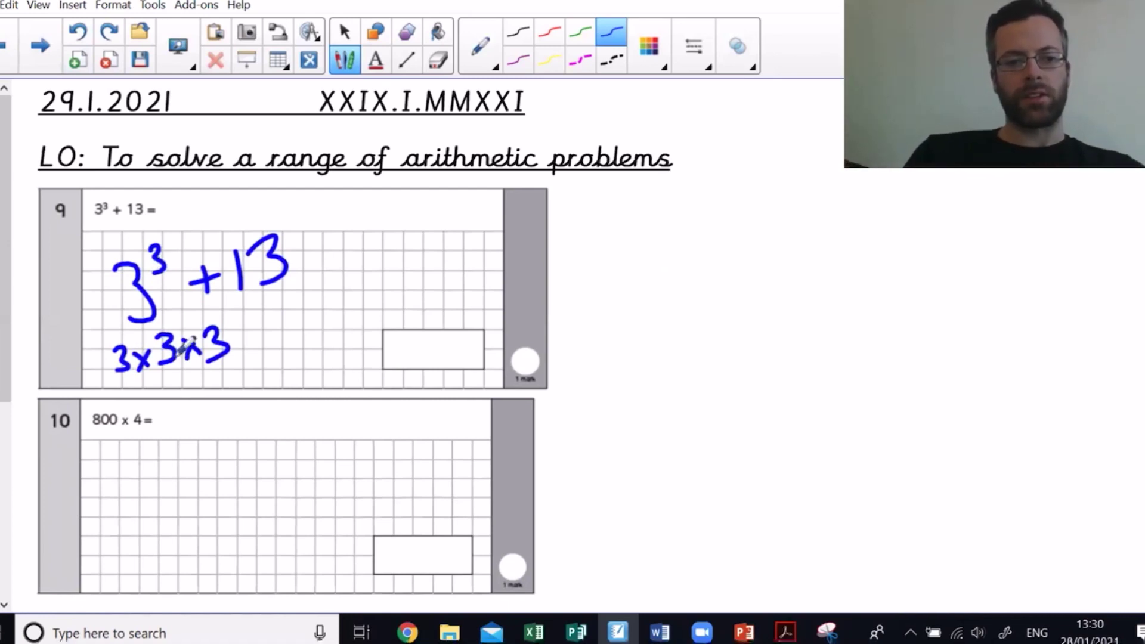
pyautogui.moveTo(165, 388)
pyautogui.mouseDown()
pyautogui.moveTo(149, 396)
pyautogui.moveTo(168, 406)
pyautogui.mouseUp()
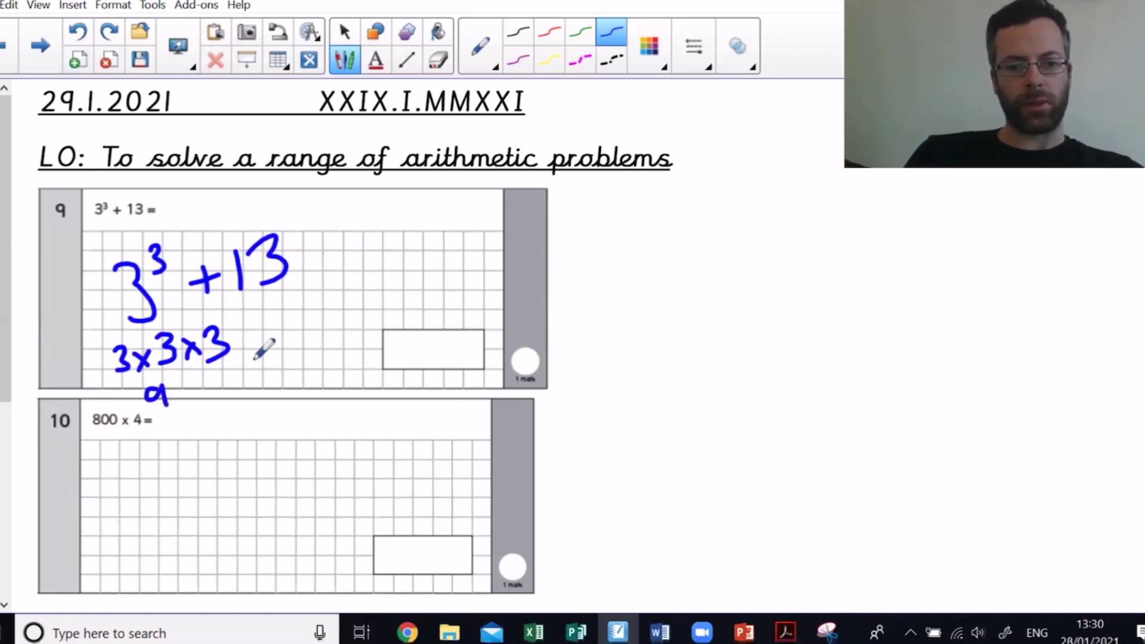
# Write 27 + 13, put 40 in question 9's answer box, and start a triangle on the right.
pyautogui.moveTo(393, 257)
pyautogui.mouseDown()
pyautogui.moveTo(395, 298)
pyautogui.moveTo(425, 295)
pyautogui.mouseUp()
pyautogui.moveTo(430, 244)
pyautogui.mouseDown()
pyautogui.moveTo(461, 285)
pyautogui.moveTo(517, 255)
pyautogui.mouseUp()
pyautogui.moveTo(521, 237)
pyautogui.mouseDown()
pyautogui.moveTo(527, 284)
pyautogui.moveTo(553, 287)
pyautogui.mouseUp()
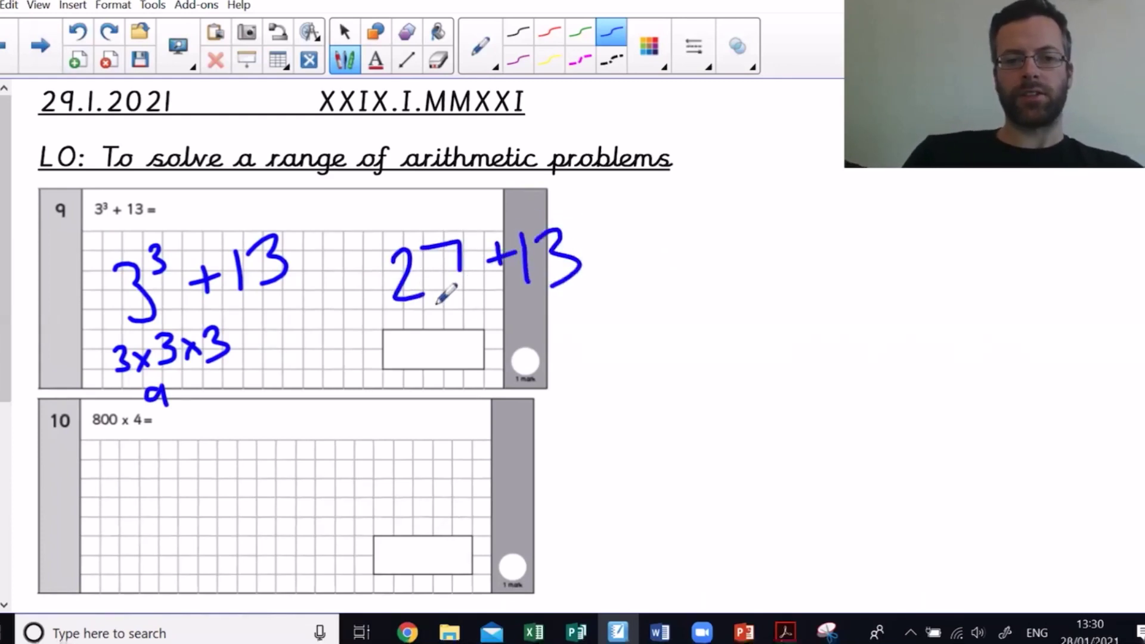
pyautogui.moveTo(408, 334)
pyautogui.mouseDown()
pyautogui.moveTo(432, 350)
pyautogui.moveTo(418, 341)
pyautogui.moveTo(418, 364)
pyautogui.moveTo(456, 362)
pyautogui.moveTo(446, 327)
pyautogui.mouseUp()
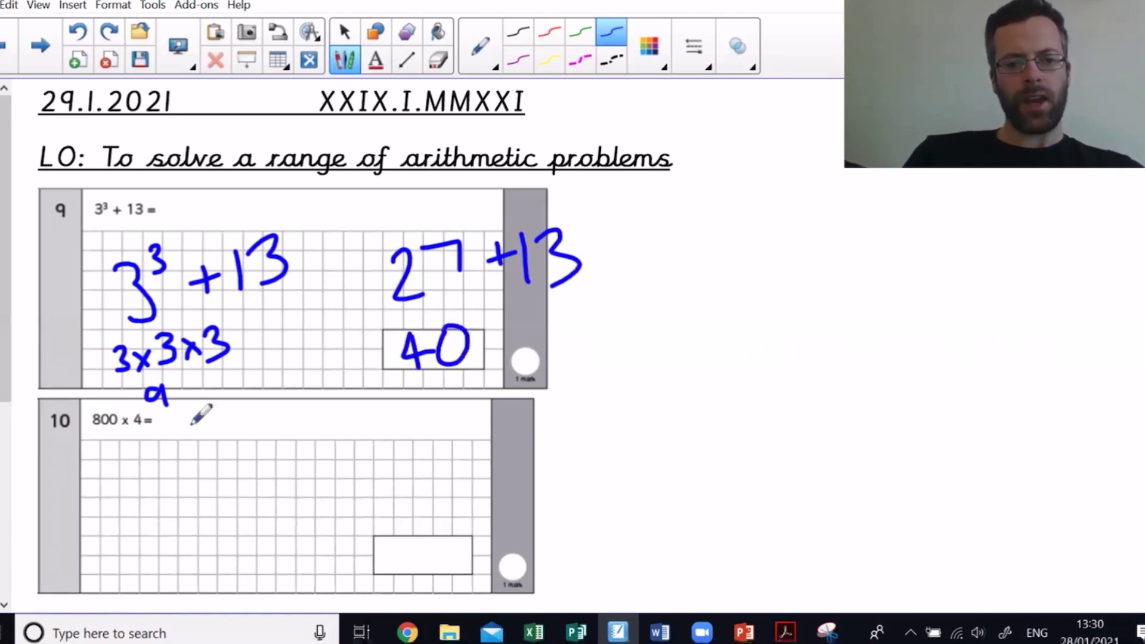
pyautogui.moveTo(713, 325)
pyautogui.mouseDown()
pyautogui.moveTo(643, 492)
pyautogui.moveTo(800, 298)
pyautogui.moveTo(750, 261)
pyautogui.moveTo(711, 341)
pyautogui.mouseUp()
# Label the triangle's corners 800, 4 and 3200, write 3200 in question 10's grid, then go to the next page.
pyautogui.moveTo(644, 506)
pyautogui.mouseDown()
pyautogui.moveTo(670, 524)
pyautogui.moveTo(649, 502)
pyautogui.mouseUp()
pyautogui.moveTo(1009, 477)
pyautogui.mouseDown()
pyautogui.moveTo(998, 500)
pyautogui.moveTo(1043, 494)
pyautogui.mouseUp()
pyautogui.moveTo(1026, 477); pyautogui.dragTo(1021, 518)
pyautogui.moveTo(723, 232)
pyautogui.mouseDown()
pyautogui.moveTo(739, 249)
pyautogui.moveTo(725, 270)
pyautogui.moveTo(790, 252)
pyautogui.mouseUp()
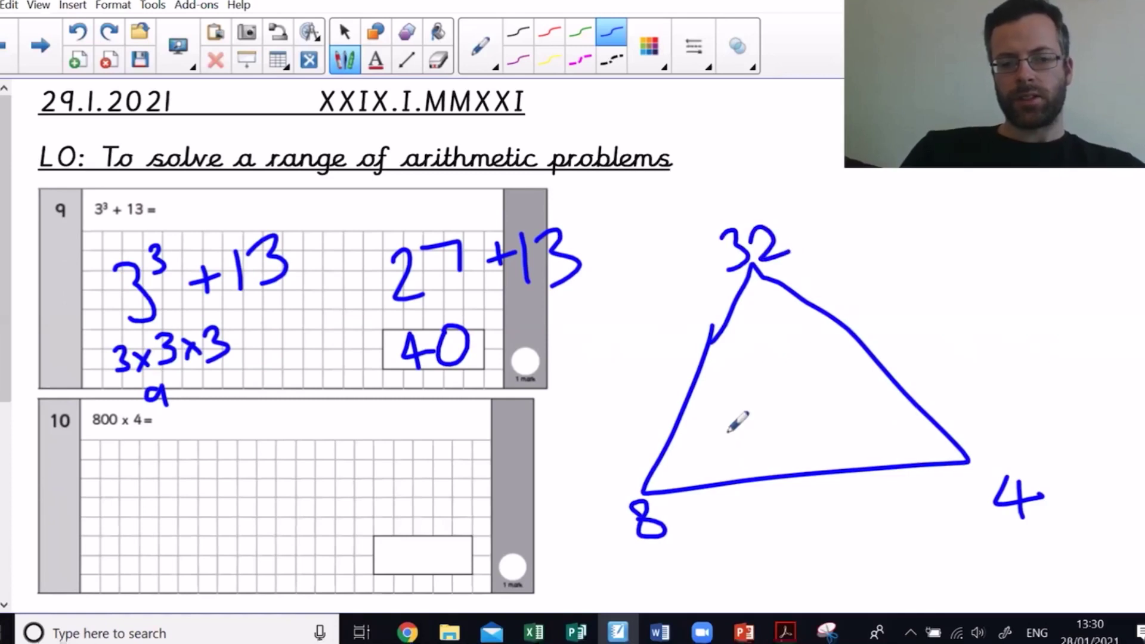
pyautogui.moveTo(686, 507)
pyautogui.mouseDown()
pyautogui.moveTo(724, 506)
pyautogui.moveTo(712, 506)
pyautogui.mouseUp()
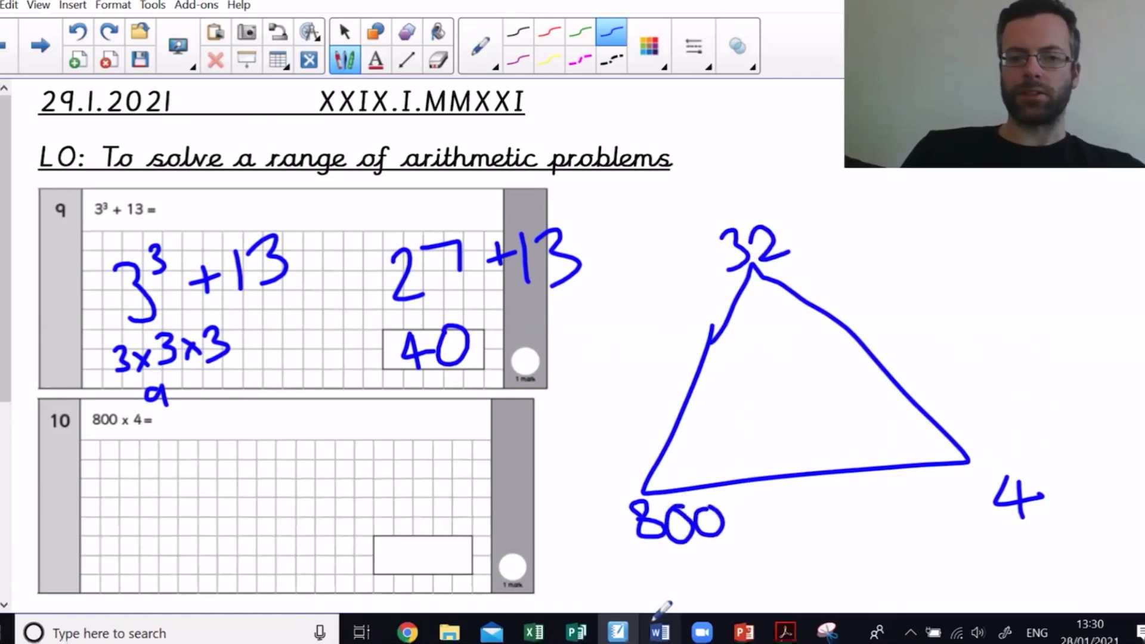
pyautogui.moveTo(816, 216)
pyautogui.mouseDown()
pyautogui.moveTo(847, 253)
pyautogui.moveTo(850, 212)
pyautogui.mouseUp()
pyautogui.moveTo(283, 496)
pyautogui.mouseDown()
pyautogui.moveTo(303, 499)
pyautogui.moveTo(291, 522)
pyautogui.mouseUp()
pyautogui.moveTo(325, 486); pyautogui.dragTo(363, 512)
pyautogui.moveTo(385, 474)
pyautogui.mouseDown()
pyautogui.moveTo(369, 494)
pyautogui.moveTo(368, 465)
pyautogui.moveTo(394, 462)
pyautogui.moveTo(410, 488)
pyautogui.moveTo(394, 458)
pyautogui.mouseUp()
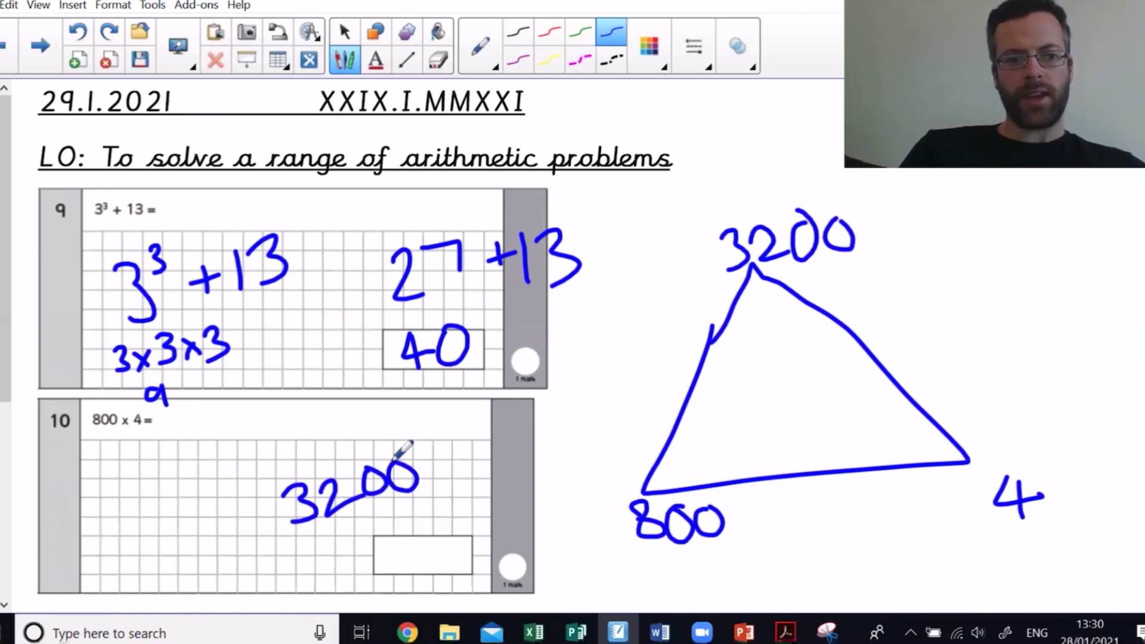
pyautogui.click(40, 44)
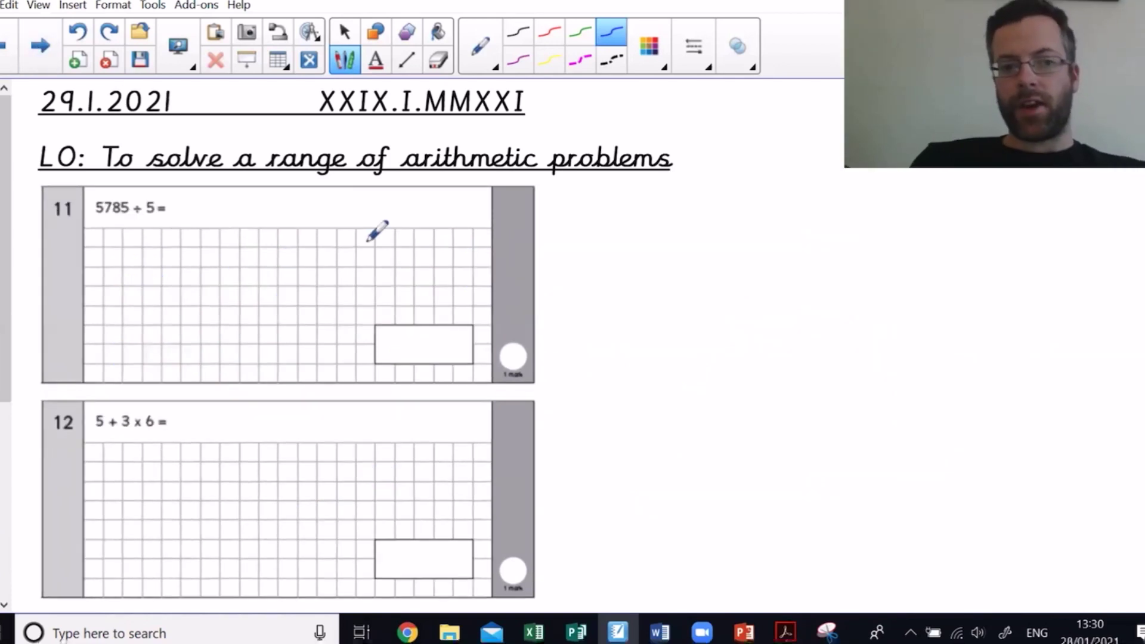
# Draw a short-division bracket with 5 into 5785 and write the quotient 1157 above it.
pyautogui.moveTo(635, 250)
pyautogui.mouseDown()
pyautogui.moveTo(630, 299)
pyautogui.moveTo(795, 226)
pyautogui.mouseUp()
pyautogui.moveTo(594, 251)
pyautogui.mouseDown()
pyautogui.moveTo(592, 277)
pyautogui.moveTo(571, 290)
pyautogui.mouseUp()
pyautogui.moveTo(665, 255)
pyautogui.mouseDown()
pyautogui.moveTo(663, 276)
pyautogui.moveTo(641, 294)
pyautogui.moveTo(731, 269)
pyautogui.moveTo(738, 253)
pyautogui.moveTo(758, 262)
pyautogui.moveTo(754, 290)
pyautogui.mouseUp()
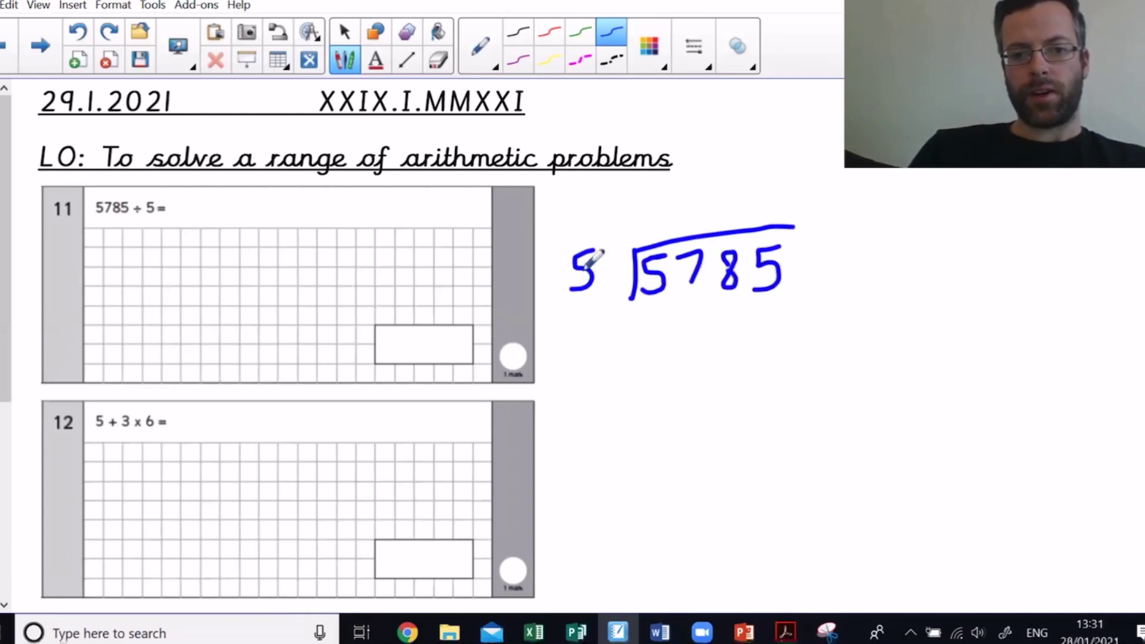
pyautogui.moveTo(648, 198); pyautogui.dragTo(648, 231)
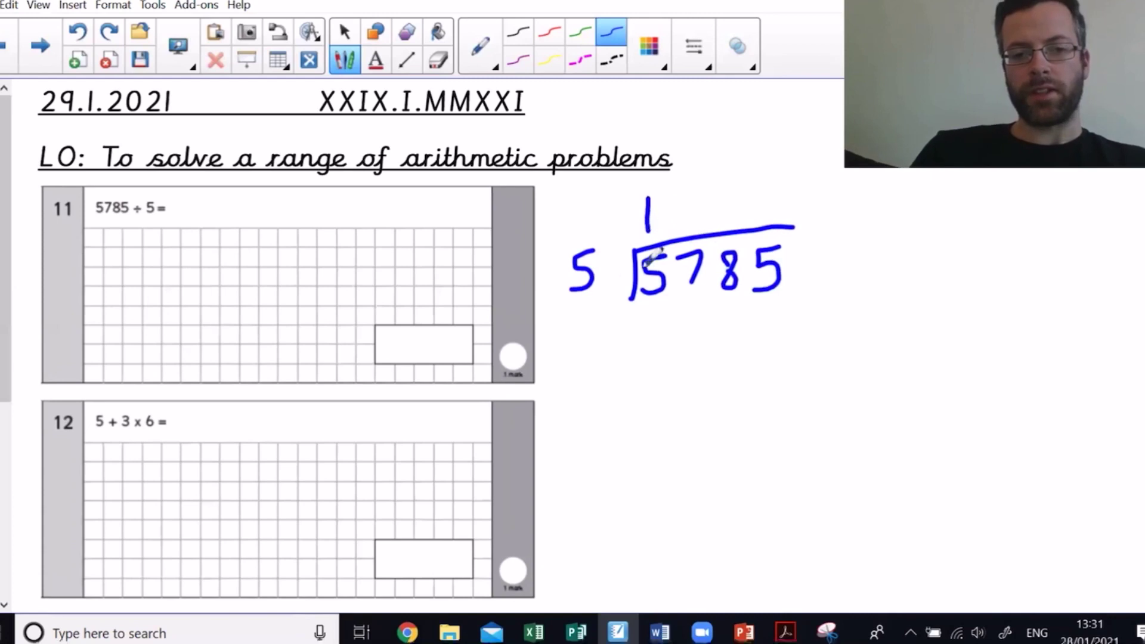
pyautogui.moveTo(687, 192)
pyautogui.mouseDown()
pyautogui.moveTo(686, 225)
pyautogui.moveTo(720, 258)
pyautogui.mouseUp()
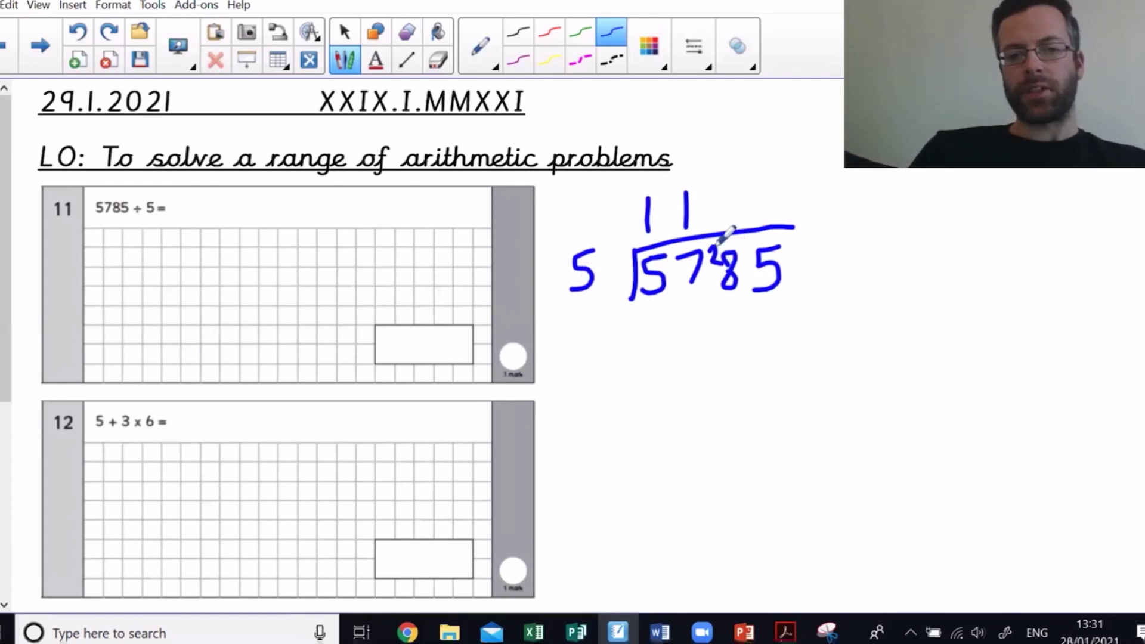
pyautogui.moveTo(735, 185)
pyautogui.mouseDown()
pyautogui.moveTo(711, 204)
pyautogui.moveTo(730, 207)
pyautogui.moveTo(711, 216)
pyautogui.moveTo(756, 244)
pyautogui.mouseUp()
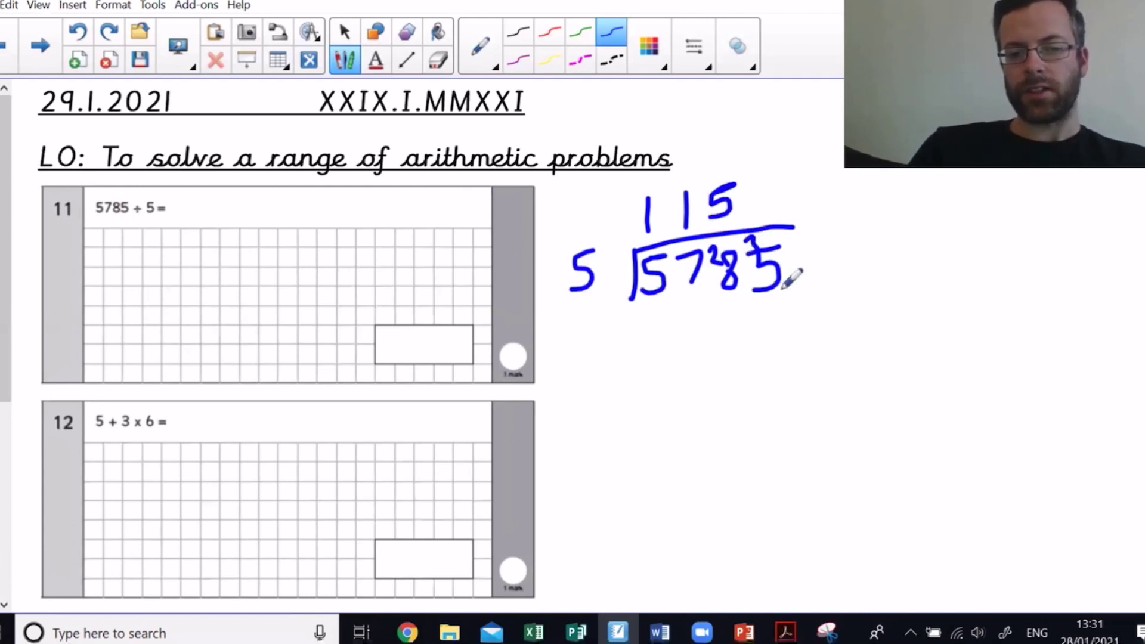
pyautogui.moveTo(749, 186)
pyautogui.mouseDown()
pyautogui.moveTo(773, 182)
pyautogui.moveTo(766, 218)
pyautogui.mouseUp()
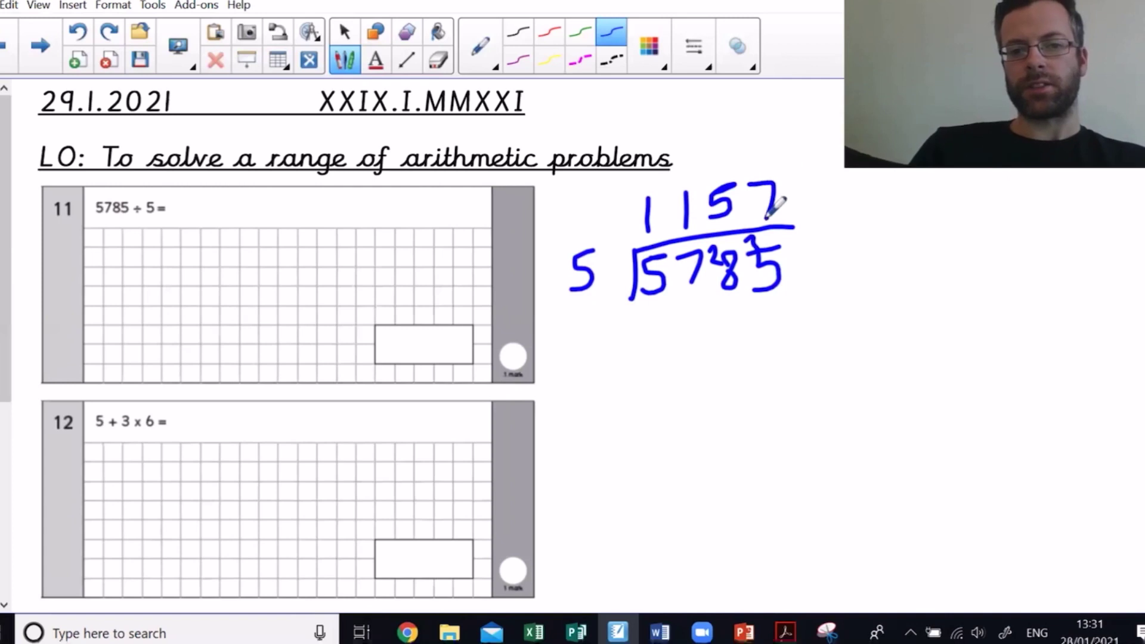
# Copy the answer 1157 into question 11's grid.
pyautogui.moveTo(313, 285); pyautogui.dragTo(314, 315)
pyautogui.moveTo(342, 269); pyautogui.dragTo(344, 317)
pyautogui.moveTo(382, 275); pyautogui.dragTo(358, 312)
pyautogui.moveTo(405, 275); pyautogui.dragTo(422, 319)
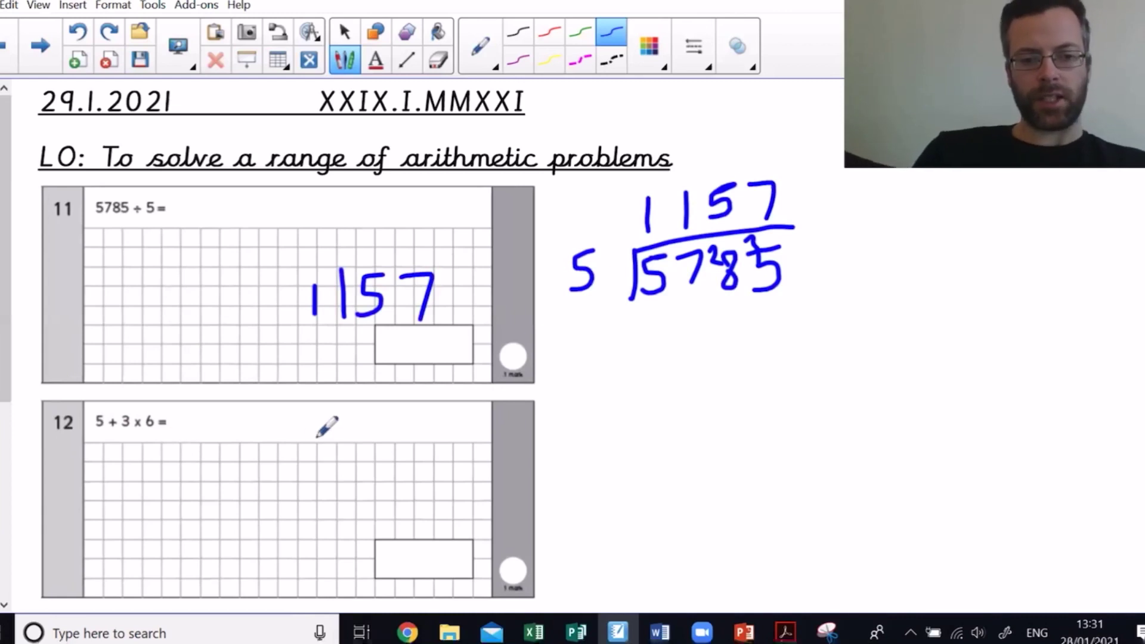
# Note BODMAS, work 5+18 under question 12, write 23 in its answer box, then go to the next page.
pyautogui.moveTo(109, 438); pyautogui.dragTo(117, 438)
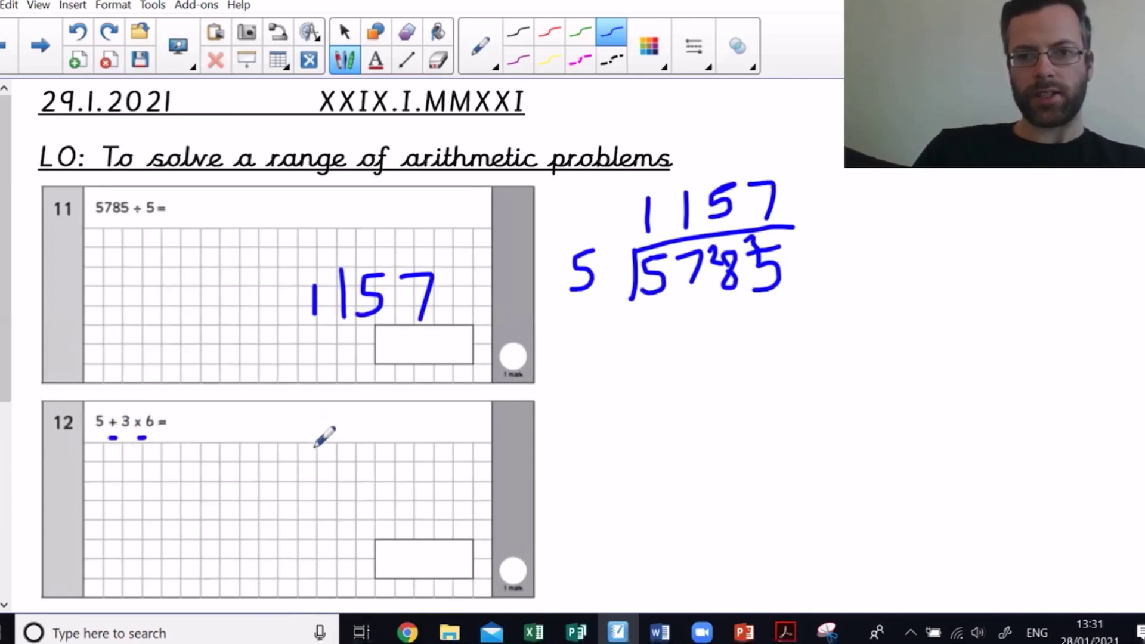
pyautogui.moveTo(324, 434)
pyautogui.mouseDown()
pyautogui.moveTo(321, 408)
pyautogui.moveTo(378, 392)
pyautogui.moveTo(409, 409)
pyautogui.moveTo(419, 437)
pyautogui.moveTo(439, 419)
pyautogui.moveTo(465, 432)
pyautogui.moveTo(481, 394)
pyautogui.moveTo(503, 403)
pyautogui.moveTo(490, 442)
pyautogui.mouseUp()
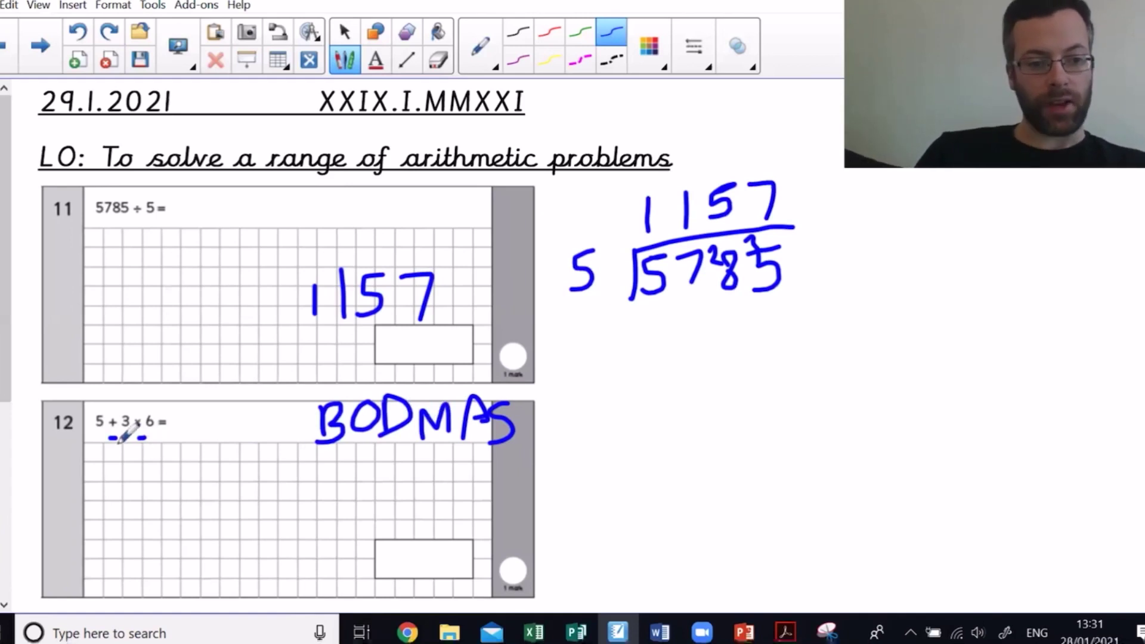
pyautogui.moveTo(127, 458)
pyautogui.mouseDown()
pyautogui.moveTo(126, 483)
pyautogui.moveTo(149, 459)
pyautogui.mouseUp()
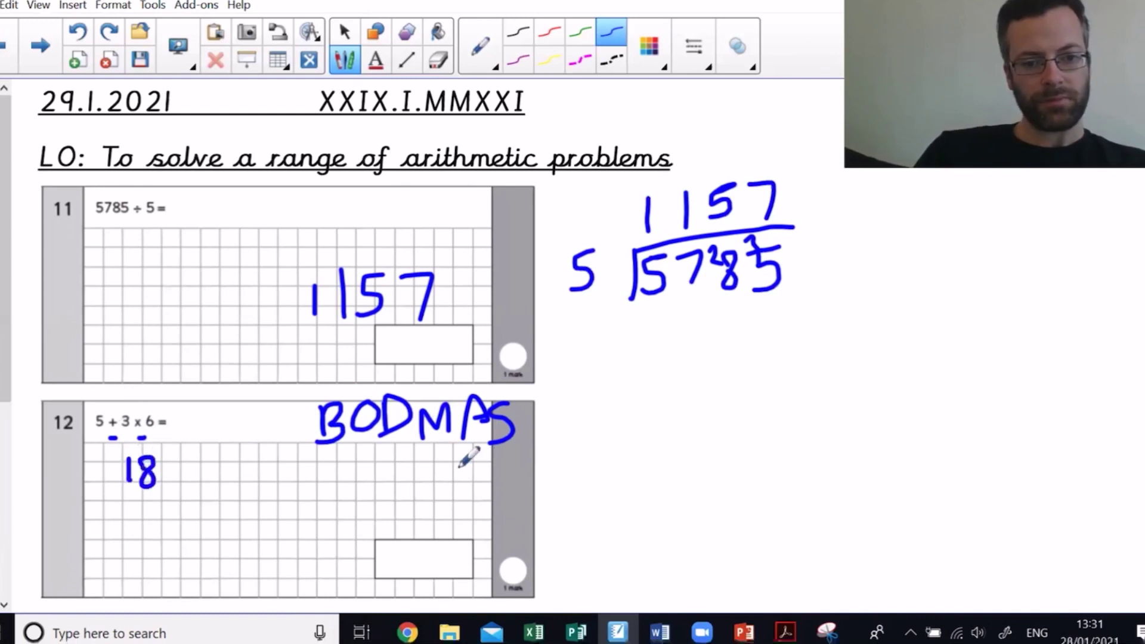
pyautogui.moveTo(87, 461); pyautogui.dragTo(84, 491)
pyautogui.moveTo(87, 459)
pyautogui.mouseDown()
pyautogui.moveTo(103, 458)
pyautogui.moveTo(119, 474)
pyautogui.moveTo(112, 482)
pyautogui.mouseUp()
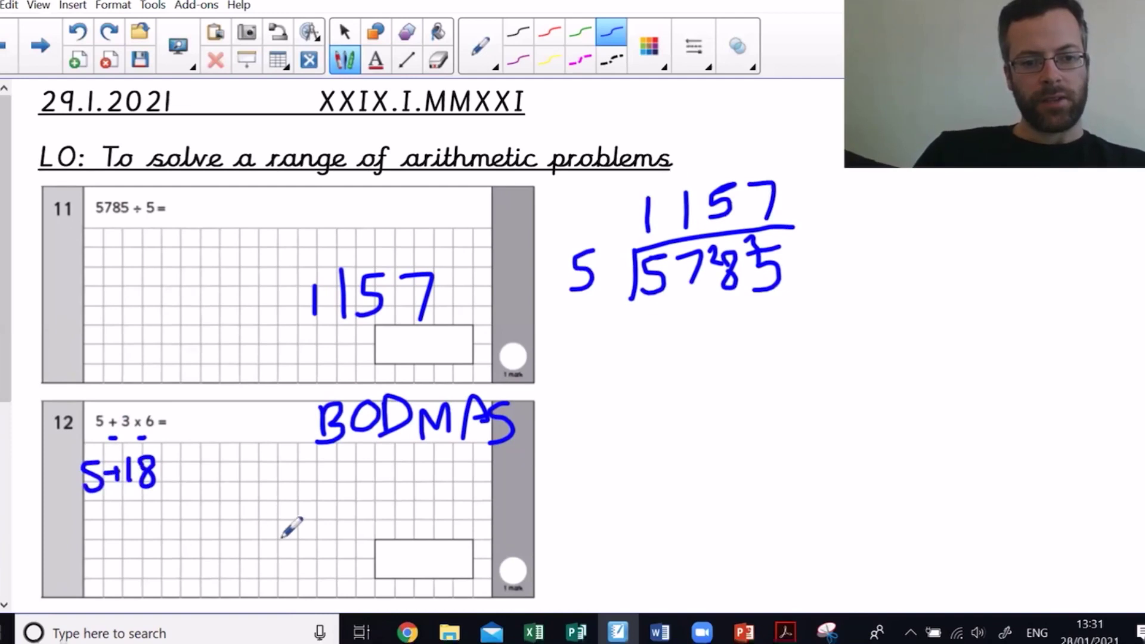
pyautogui.moveTo(385, 550)
pyautogui.mouseDown()
pyautogui.moveTo(391, 567)
pyautogui.moveTo(437, 560)
pyautogui.moveTo(420, 569)
pyautogui.mouseUp()
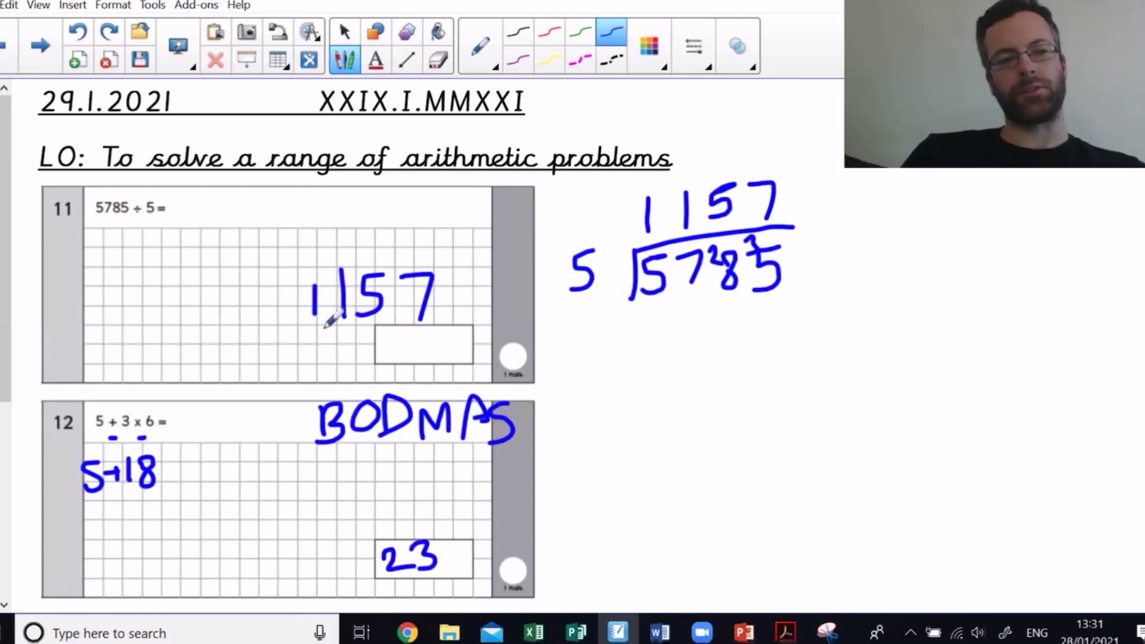
pyautogui.click(38, 48)
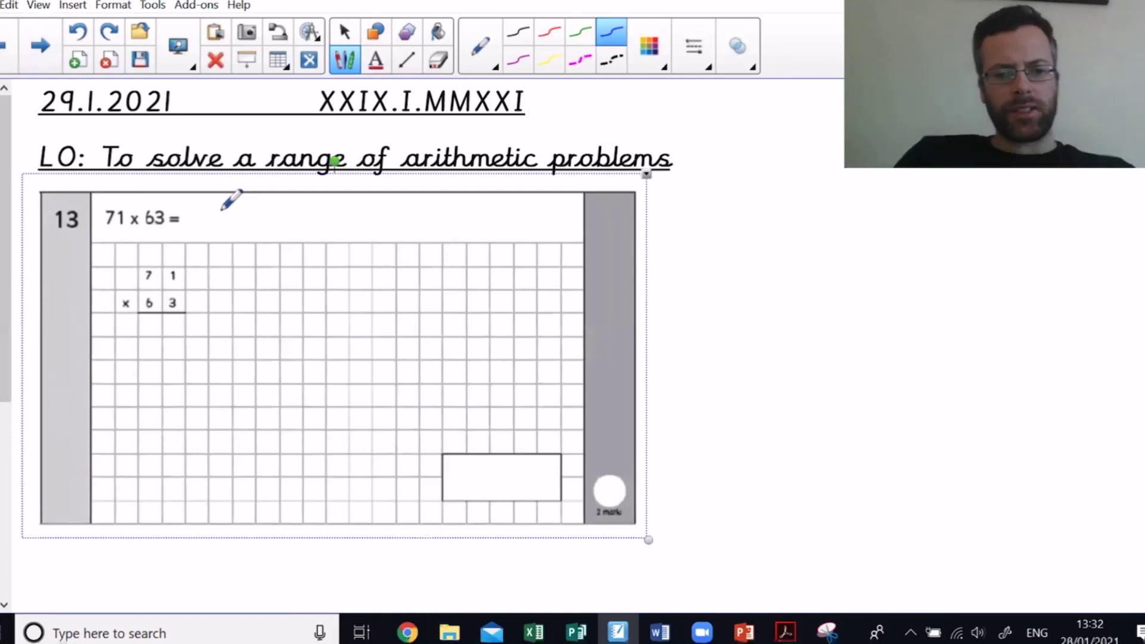
# Write 71 × 63 in columns for question 13 with the first partial product 213.
pyautogui.moveTo(798, 226)
pyautogui.mouseDown()
pyautogui.moveTo(837, 223)
pyautogui.moveTo(831, 257)
pyautogui.moveTo(861, 262)
pyautogui.mouseUp()
pyautogui.moveTo(765, 290); pyautogui.dragTo(773, 301)
pyautogui.moveTo(762, 310)
pyautogui.mouseDown()
pyautogui.moveTo(793, 276)
pyautogui.moveTo(820, 281)
pyautogui.moveTo(813, 293)
pyautogui.moveTo(872, 280)
pyautogui.moveTo(854, 310)
pyautogui.mouseUp()
pyautogui.moveTo(753, 338); pyautogui.dragTo(907, 326)
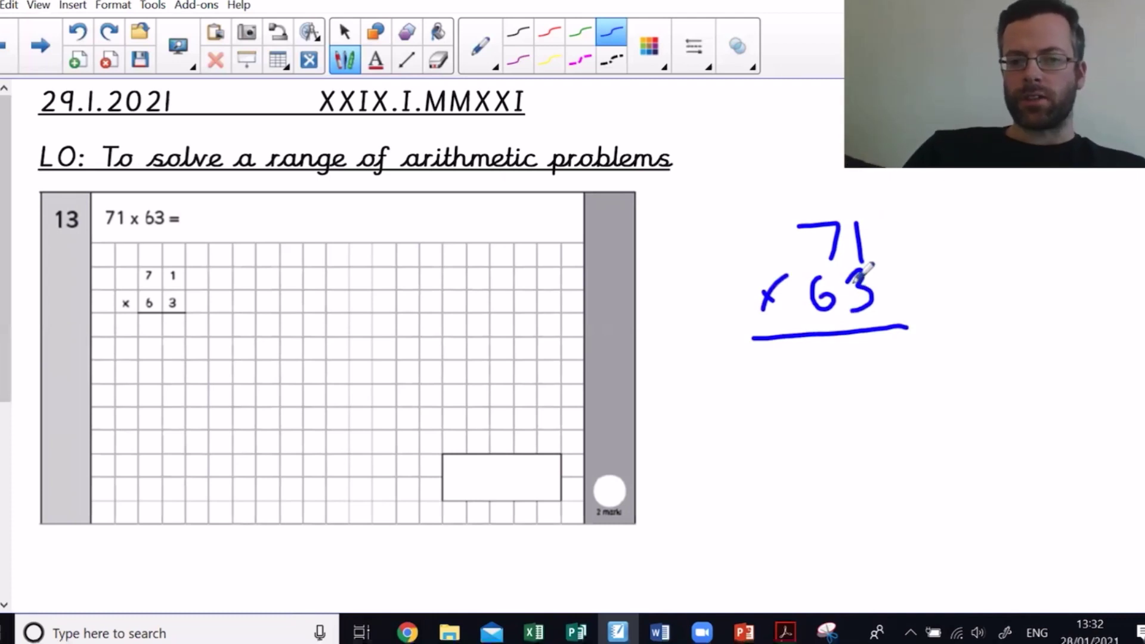
pyautogui.moveTo(866, 352)
pyautogui.mouseDown()
pyautogui.moveTo(888, 363)
pyautogui.moveTo(870, 374)
pyautogui.mouseUp()
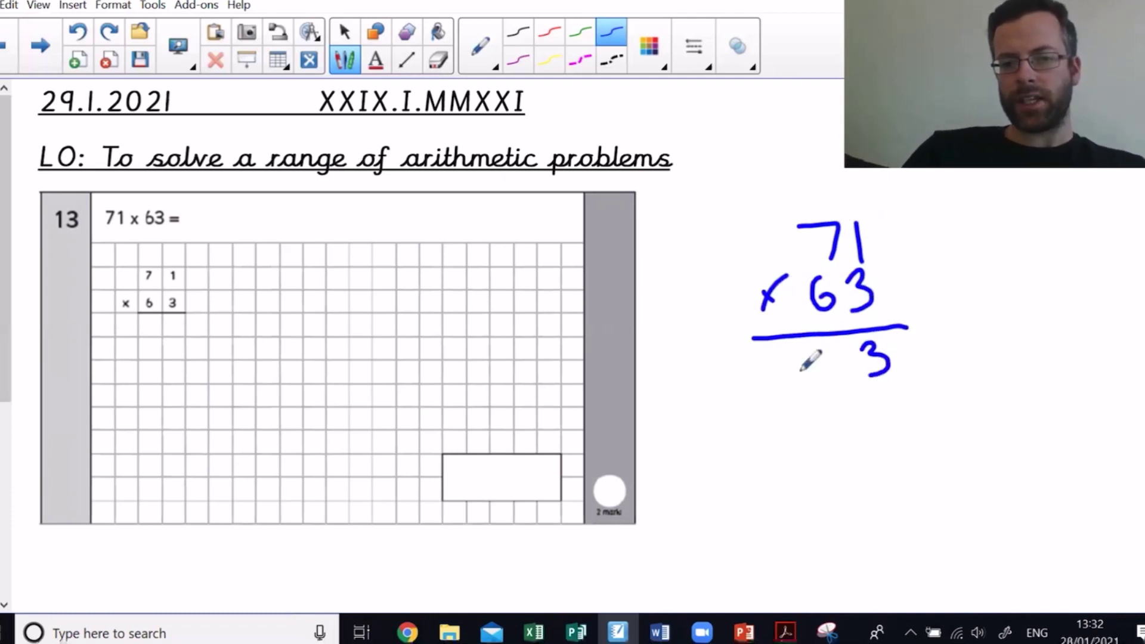
pyautogui.moveTo(780, 354)
pyautogui.mouseDown()
pyautogui.moveTo(817, 385)
pyautogui.moveTo(843, 361)
pyautogui.moveTo(841, 375)
pyautogui.mouseUp()
pyautogui.moveTo(844, 319); pyautogui.dragTo(881, 273)
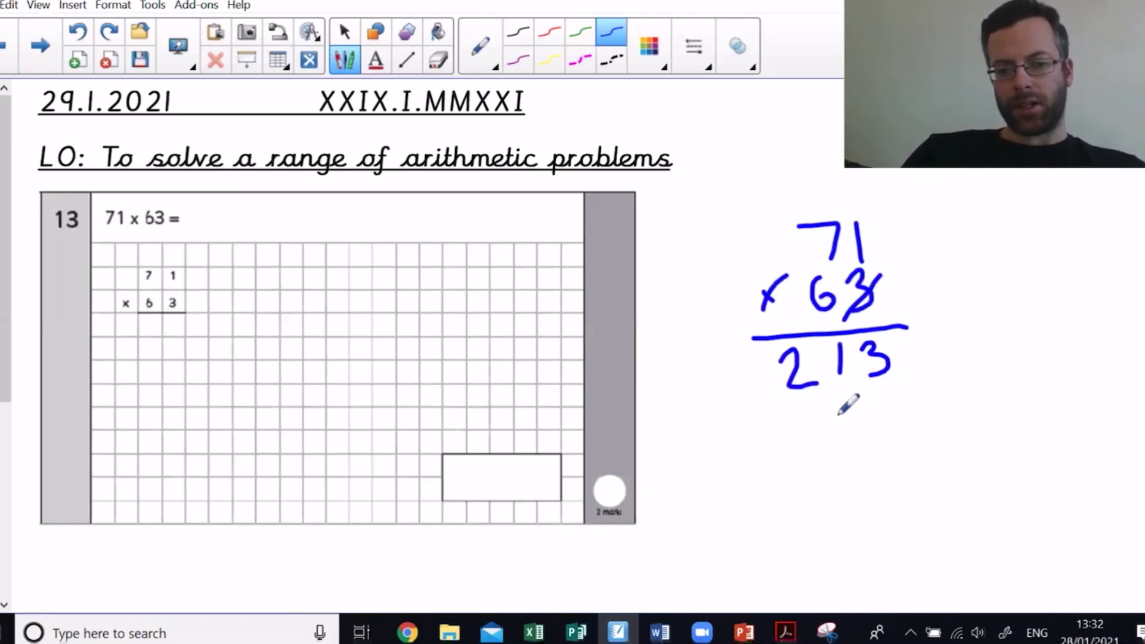
# Add the second partial product 4260, a plus sign, and begin the total reading 473.
pyautogui.moveTo(895, 398)
pyautogui.mouseDown()
pyautogui.moveTo(902, 421)
pyautogui.moveTo(895, 399)
pyautogui.mouseUp()
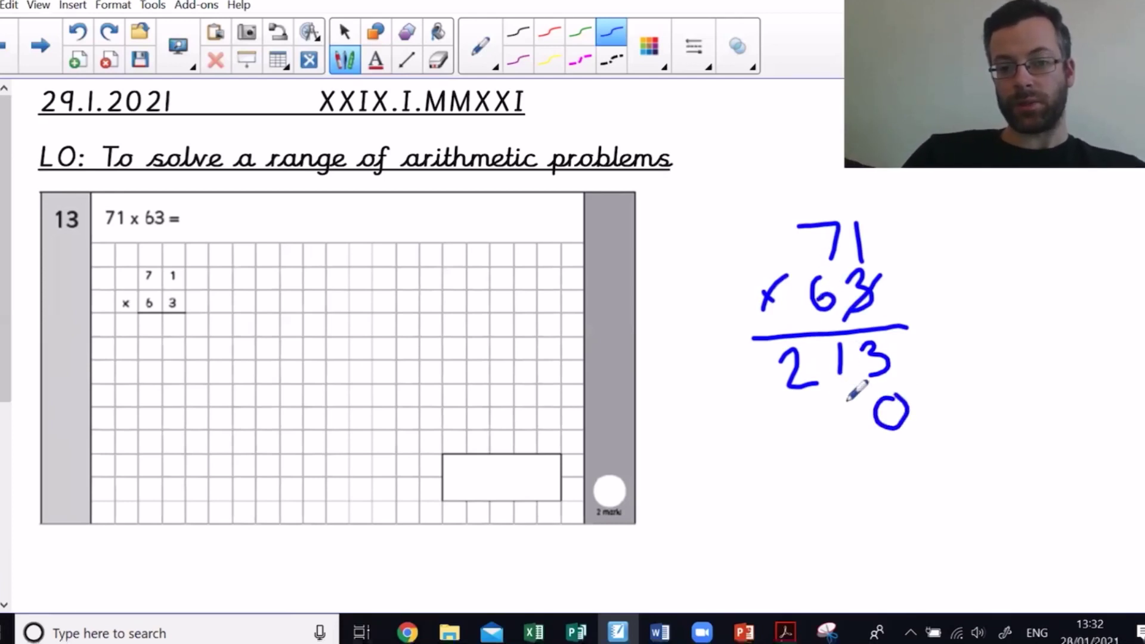
pyautogui.moveTo(850, 396)
pyautogui.mouseDown()
pyautogui.moveTo(839, 430)
pyautogui.moveTo(834, 417)
pyautogui.mouseUp()
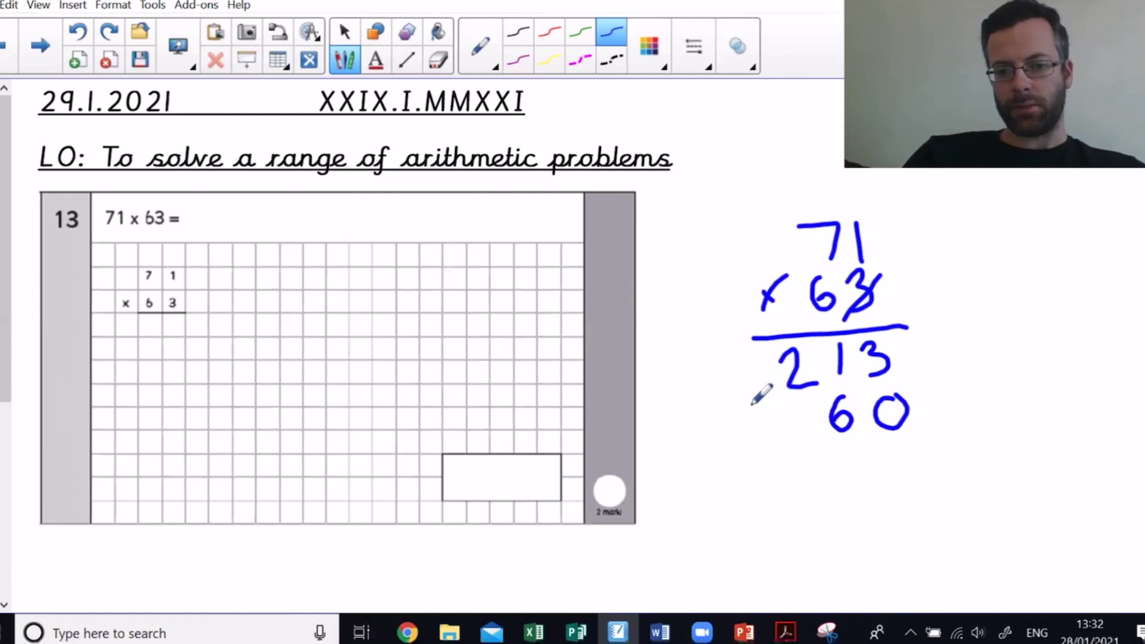
pyautogui.moveTo(746, 414)
pyautogui.mouseDown()
pyautogui.moveTo(761, 411)
pyautogui.moveTo(761, 427)
pyautogui.moveTo(803, 406)
pyautogui.moveTo(798, 433)
pyautogui.mouseUp()
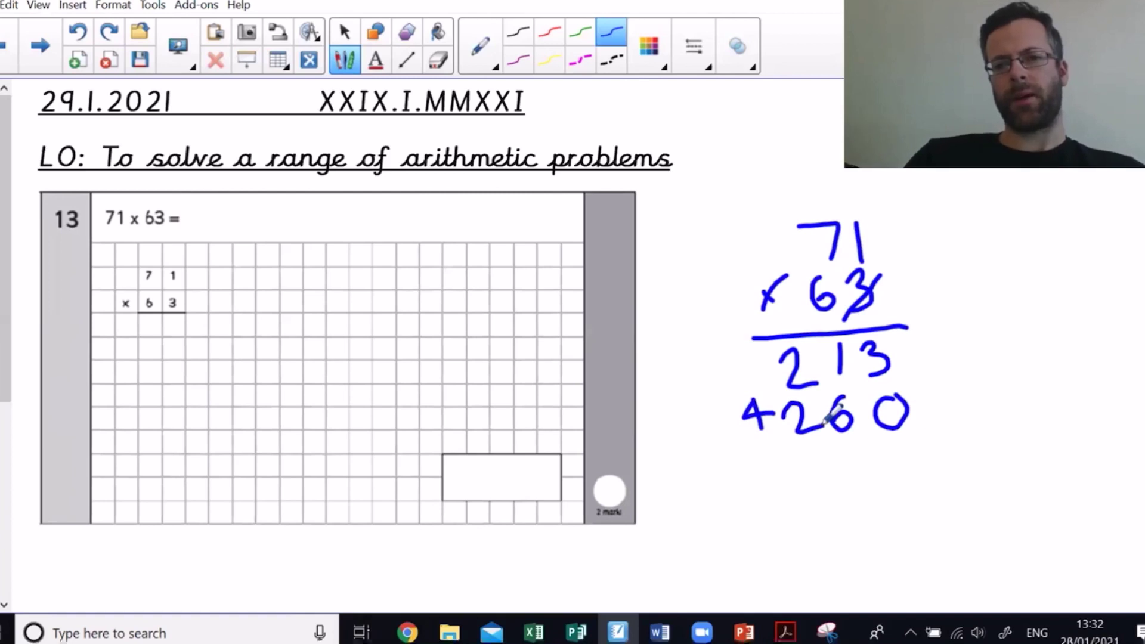
pyautogui.moveTo(733, 464); pyautogui.dragTo(971, 443)
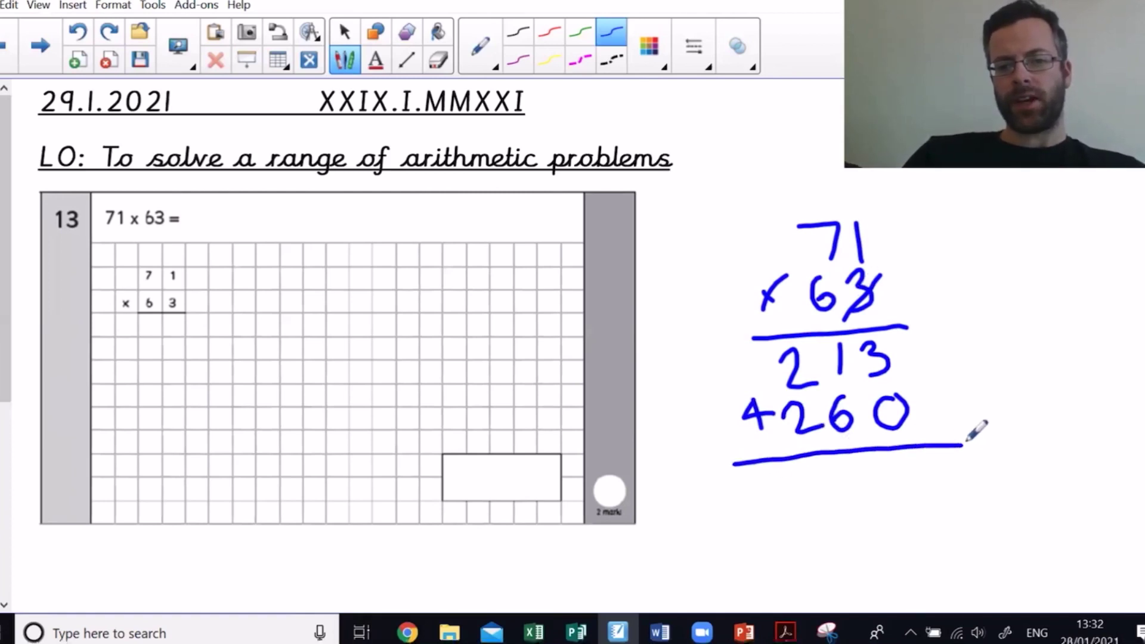
pyautogui.moveTo(678, 413)
pyautogui.mouseDown()
pyautogui.moveTo(678, 436)
pyautogui.moveTo(690, 424)
pyautogui.mouseUp()
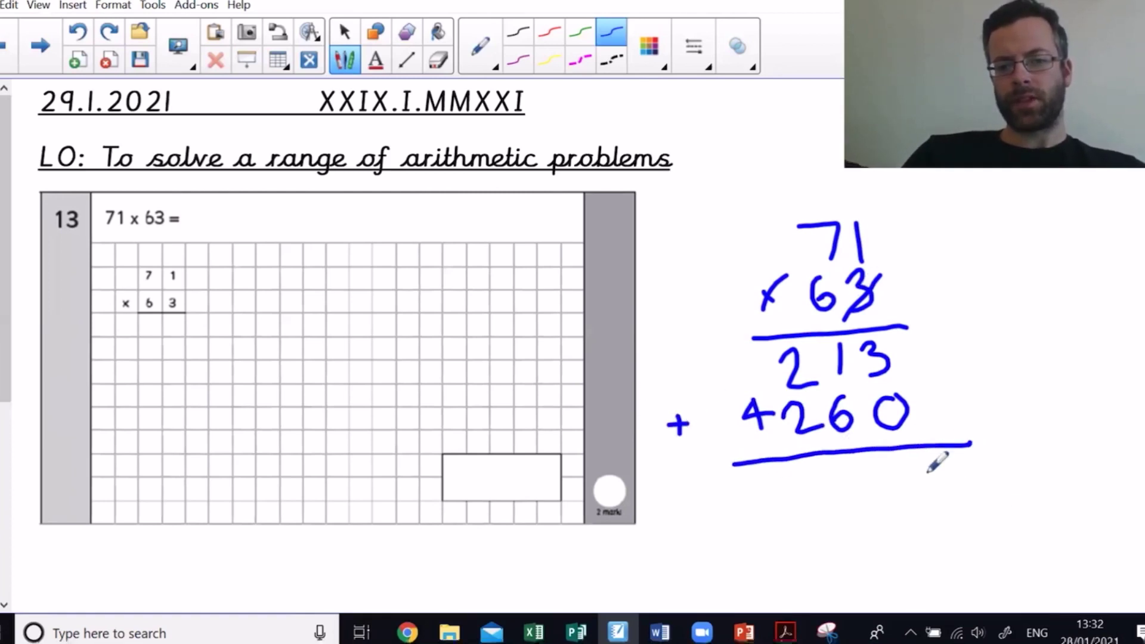
pyautogui.moveTo(896, 473); pyautogui.dragTo(911, 486)
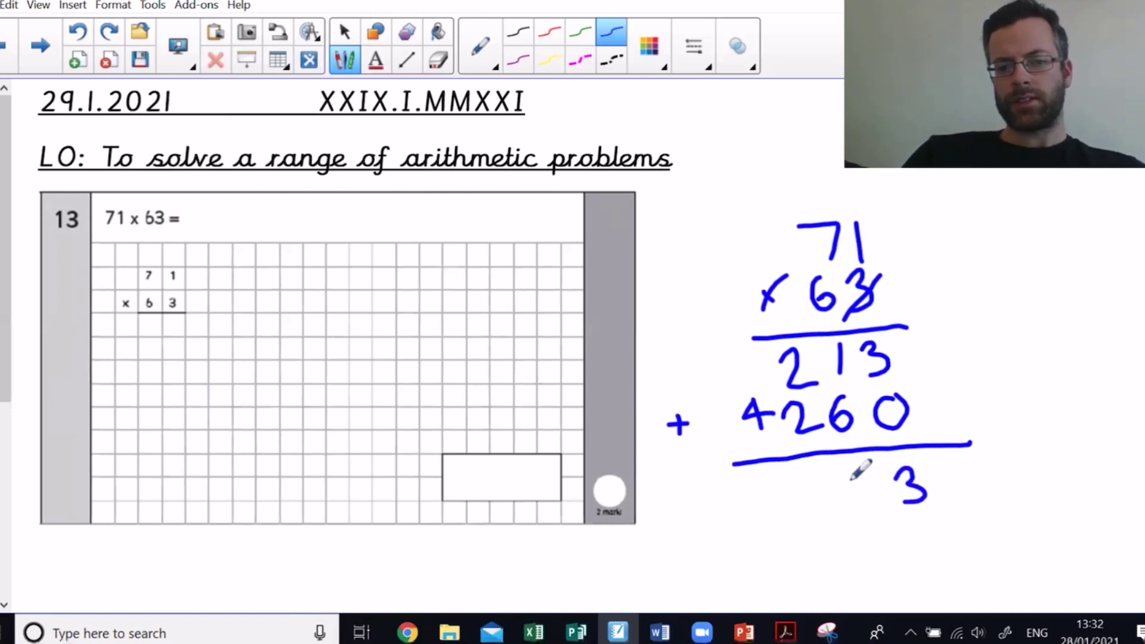
pyautogui.moveTo(874, 475)
pyautogui.mouseDown()
pyautogui.moveTo(834, 491)
pyautogui.moveTo(821, 478)
pyautogui.moveTo(827, 509)
pyautogui.mouseUp()
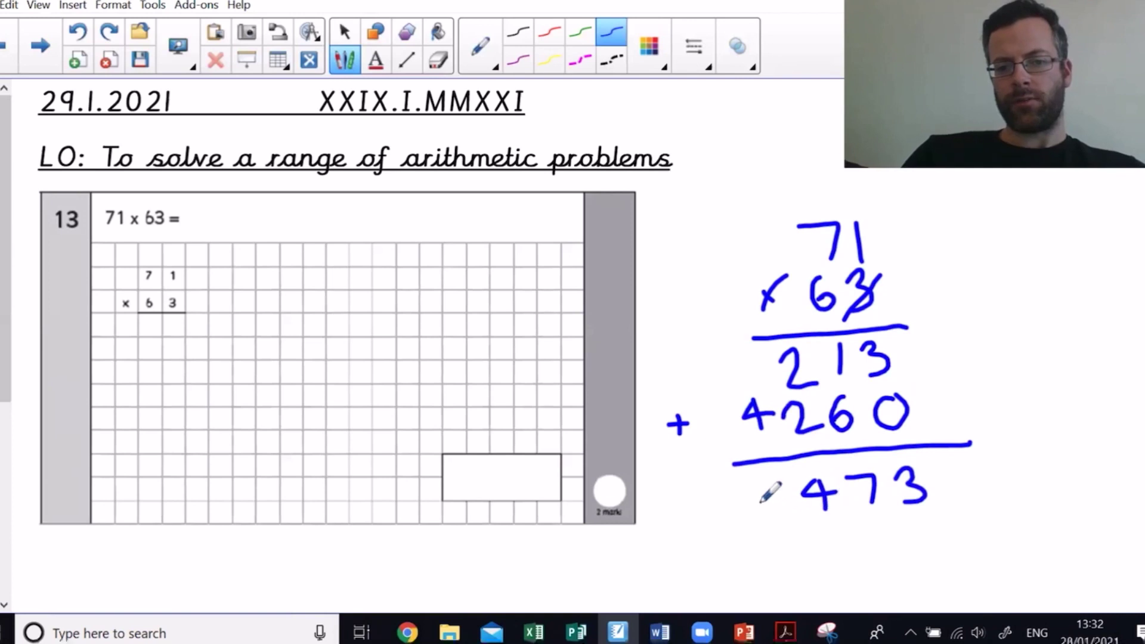